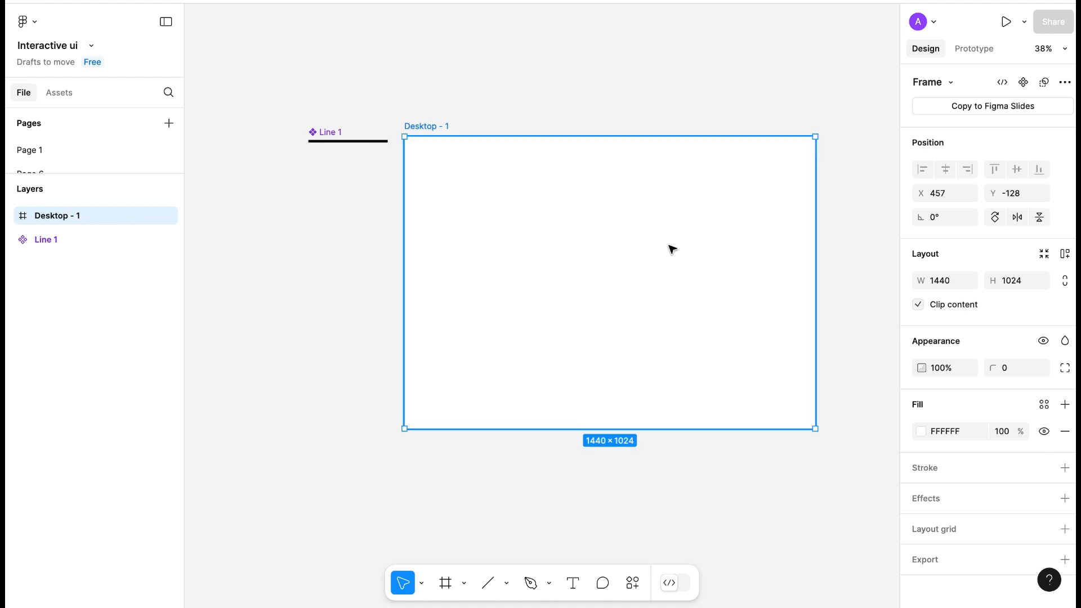
# Step: Place a Line 1 component instance in the upper-left corner of Desktop - 1 and add a copy rotated to -5.24°
pyautogui.click(61, 93)
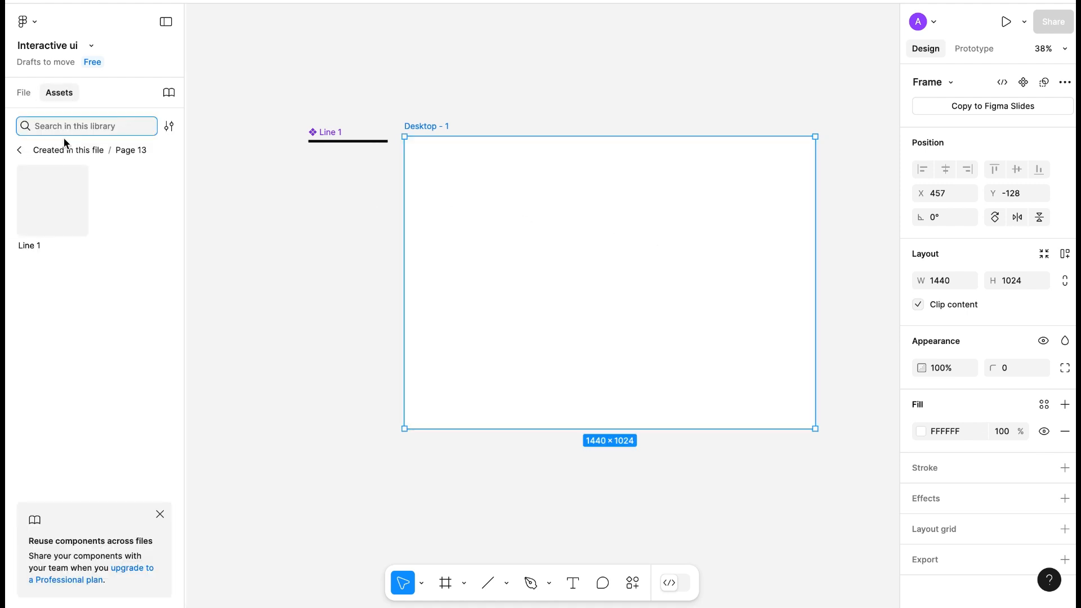
pyautogui.moveTo(49, 218); pyautogui.dragTo(451, 161)
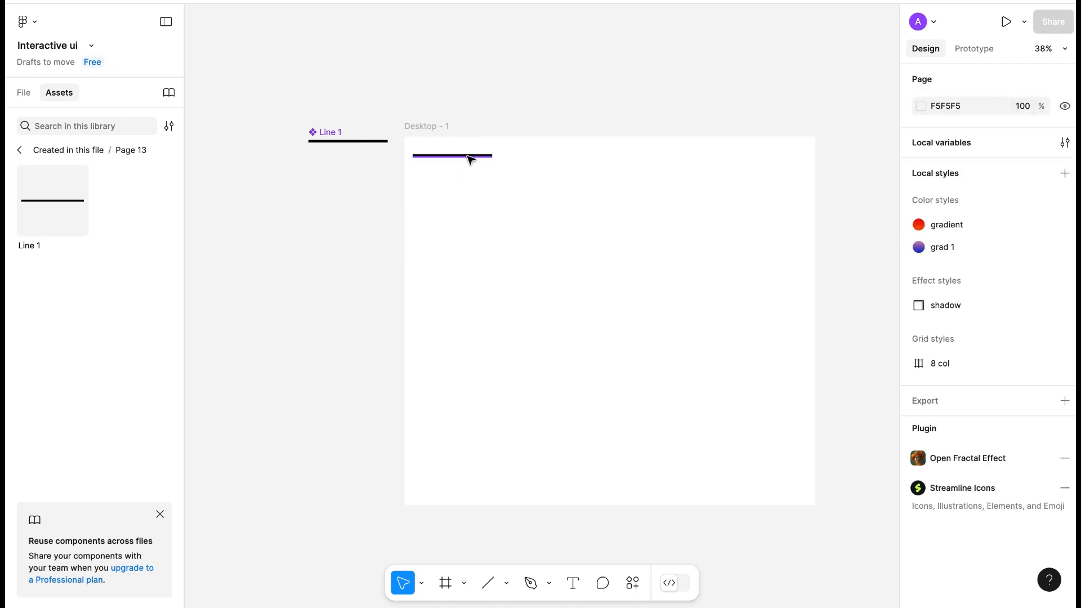
pyautogui.click(470, 158)
pyautogui.moveTo(496, 159); pyautogui.dragTo(495, 169)
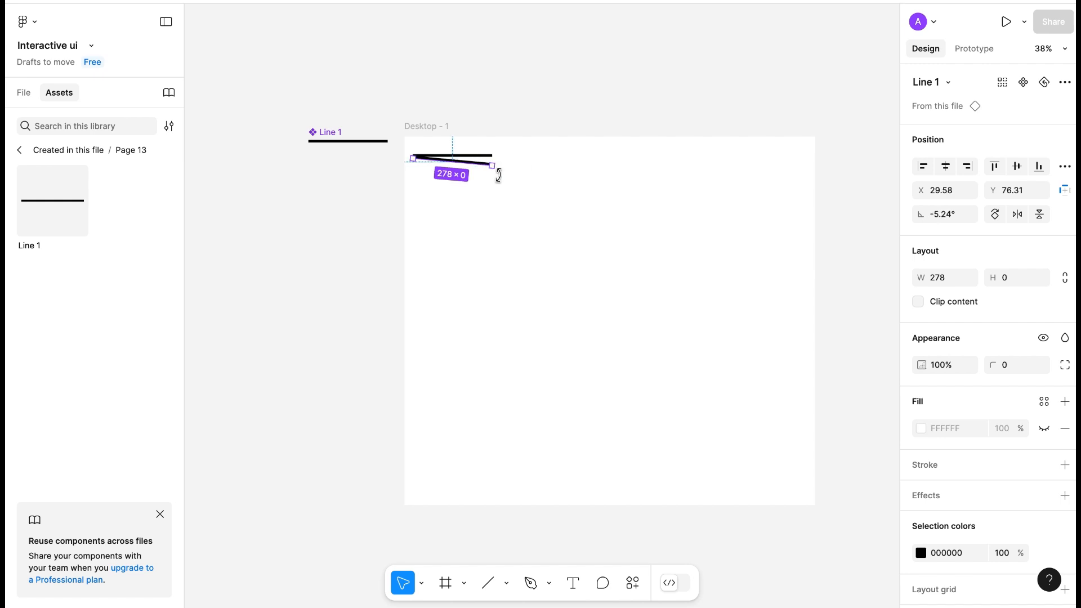
# Step: Repeat the rotated duplication of the line until the twisting column extends past the lower edge of Desktop - 1
pyautogui.hotkey('ctrl', 'd')
pyautogui.hotkey('ctrl', 'd')
pyautogui.hotkey('ctrl', 'd')
pyautogui.hotkey('ctrl', 'd')
pyautogui.hotkey('ctrl', 'd')
pyautogui.hotkey('ctrl', 'd')
pyautogui.hotkey('ctrl', 'd')
pyautogui.hotkey('ctrl', 'd')
pyautogui.hotkey('ctrl', 'd')
pyautogui.hotkey('ctrl', 'd')
pyautogui.hotkey('ctrl', 'd')
pyautogui.hotkey('ctrl', 'd')
pyautogui.hotkey('ctrl', 'd')
pyautogui.hotkey('ctrl', 'd')
pyautogui.hotkey('ctrl', 'd')
pyautogui.hotkey('ctrl', 'd')
pyautogui.hotkey('ctrl', 'd')
pyautogui.hotkey('ctrl', 'd')
pyautogui.hotkey('ctrl', 'd')
pyautogui.hotkey('ctrl', 'd')
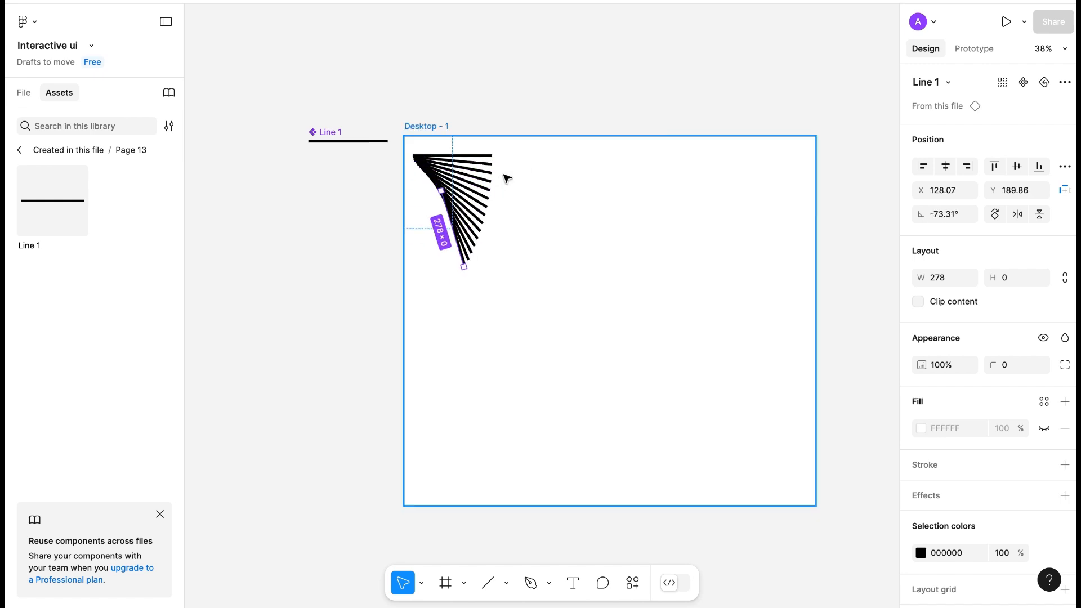
pyautogui.hotkey('ctrl', 'd')
pyautogui.hotkey('ctrl', 'd')
pyautogui.hotkey('ctrl', 'd')
pyautogui.hotkey('ctrl', 'd')
pyautogui.hotkey('ctrl', 'd')
pyautogui.hotkey('ctrl', 'd')
pyautogui.hotkey('ctrl', 'd')
pyautogui.hotkey('ctrl', 'd')
pyautogui.hotkey('ctrl', 'd')
pyautogui.hotkey('ctrl', 'd')
pyautogui.hotkey('ctrl', 'd')
pyautogui.hotkey('ctrl', 'd')
pyautogui.hotkey('ctrl', 'd')
pyautogui.hotkey('ctrl', 'd')
pyautogui.hotkey('ctrl', 'd')
pyautogui.hotkey('ctrl', 'd')
pyautogui.hotkey('ctrl', 'd')
pyautogui.hotkey('ctrl', 'd')
pyautogui.hotkey('ctrl', 'd')
pyautogui.hotkey('ctrl', 'd')
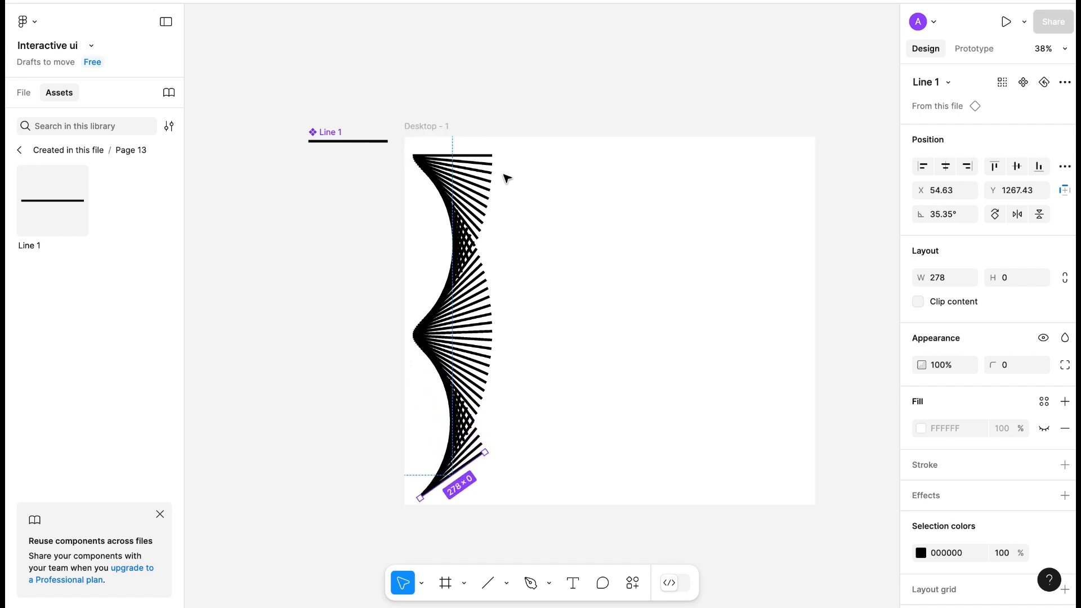
pyautogui.hotkey('ctrl', 'd')
pyautogui.hotkey('ctrl', 'd')
pyautogui.hotkey('ctrl', 'd')
pyautogui.hotkey('ctrl', 'd')
pyautogui.hotkey('ctrl', 'd')
pyautogui.hotkey('ctrl', 'd')
pyautogui.scroll(-2, 507, 179)
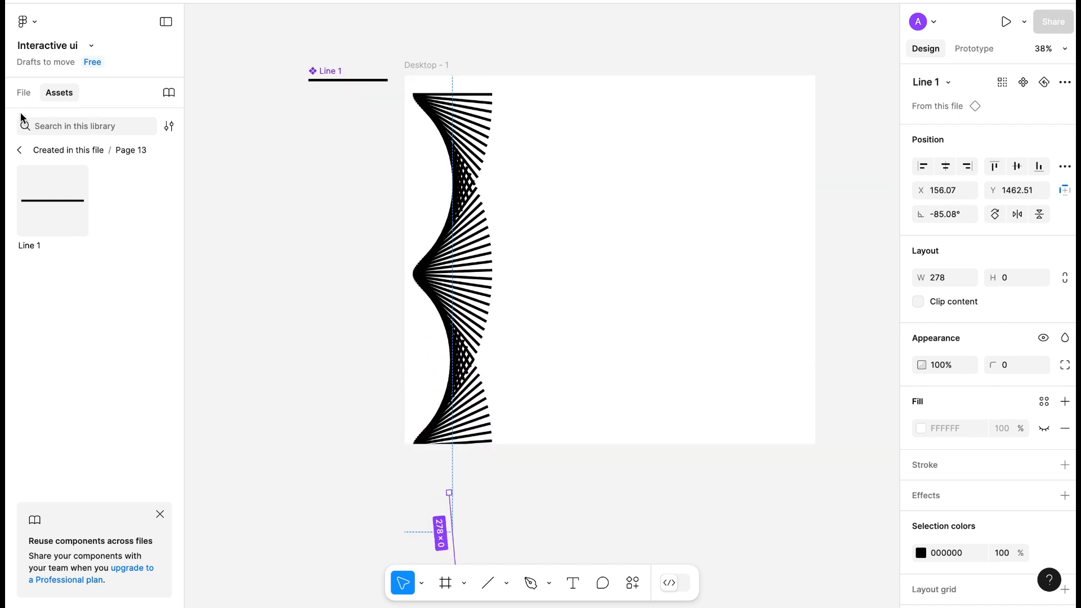
# Step: Select all the line instances inside Desktop - 1 and group them
pyautogui.click(24, 92)
pyautogui.keyDown('shift'); pyautogui.click(56, 242); pyautogui.keyUp('shift')
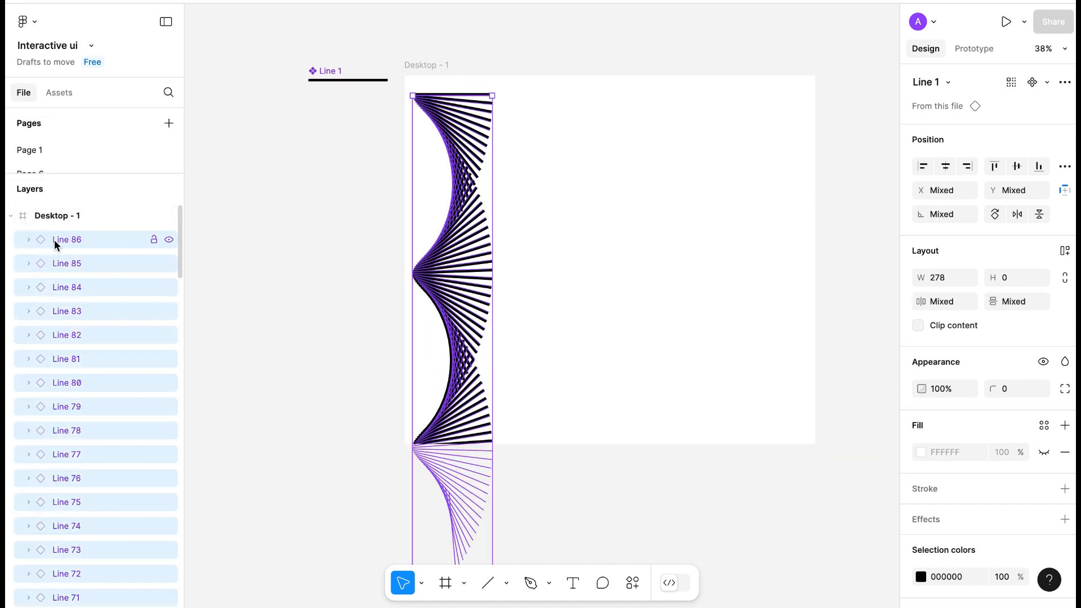
pyautogui.hotkey('ctrl', 'g')
# Step: Place evenly spaced copies of the line group across Desktop - 1 until there are five columns
pyautogui.moveTo(447, 229); pyautogui.dragTo(555, 213)
pyautogui.hotkey('ctrl', 'd')
pyautogui.hotkey('ctrl', 'd')
pyautogui.hotkey('ctrl', 'd')
pyautogui.hotkey('ctrl', 'd')
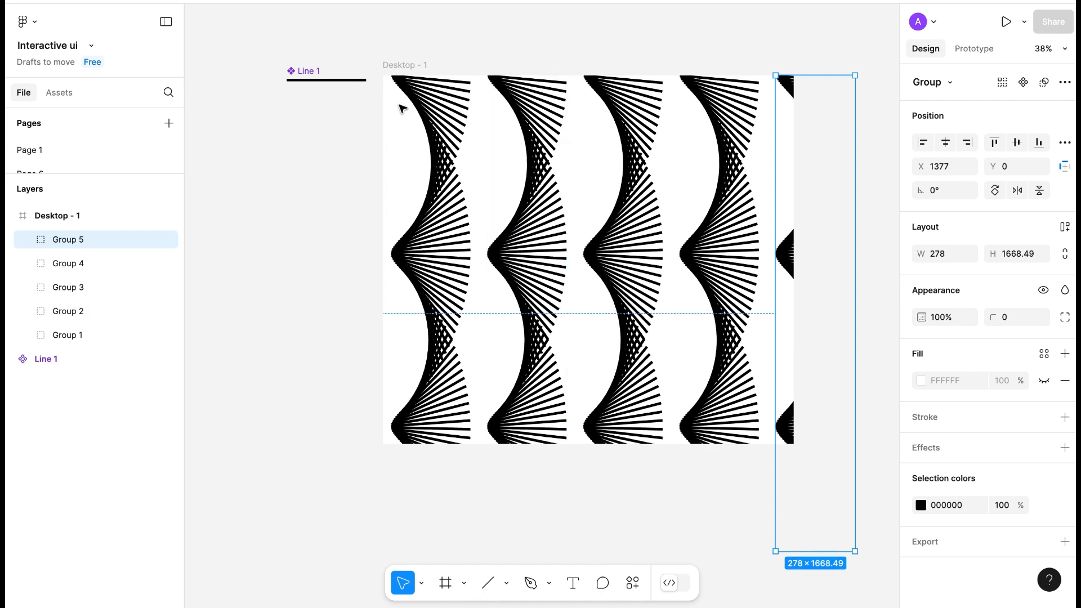
# Step: Widen the Desktop - 1 frame to 2048 so it extends beyond the fifth column
pyautogui.click(401, 66)
pyautogui.moveTo(793, 176); pyautogui.dragTo(896, 175)
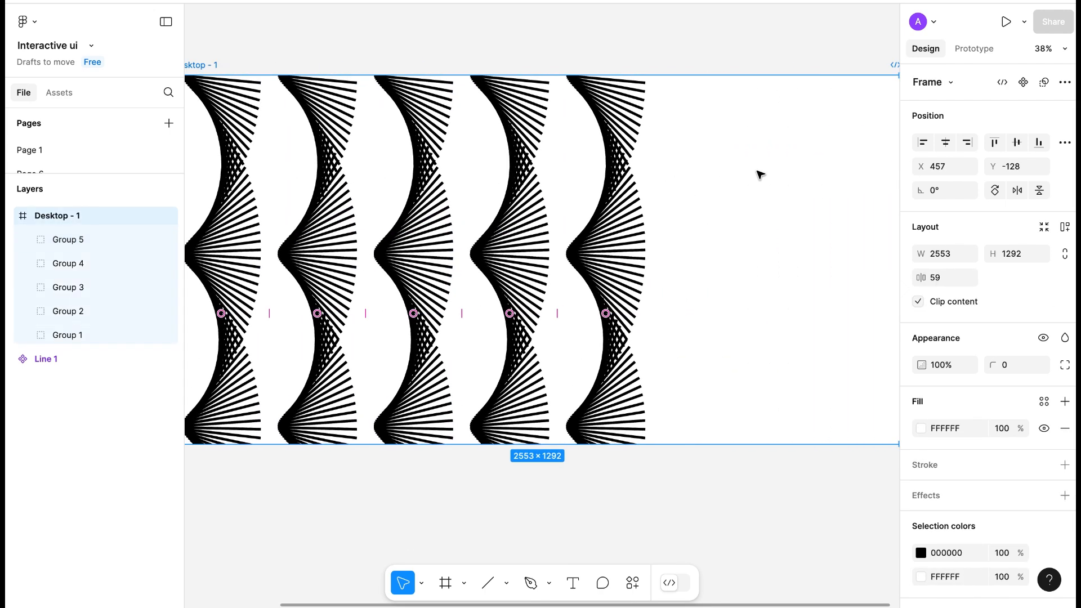
pyautogui.scroll(-5, 779, 206)
pyautogui.moveTo(824, 203); pyautogui.dragTo(777, 206)
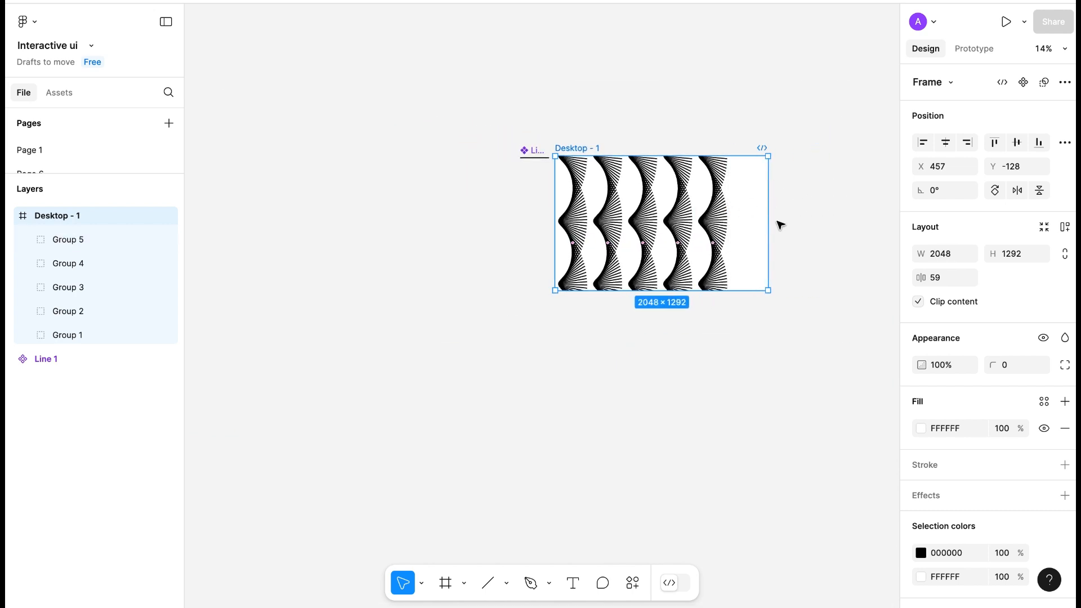
# Step: Add a sixth copy of the line group at X 1714, after the fifth column
pyautogui.click(723, 228)
pyautogui.moveTo(723, 228); pyautogui.dragTo(758, 225)
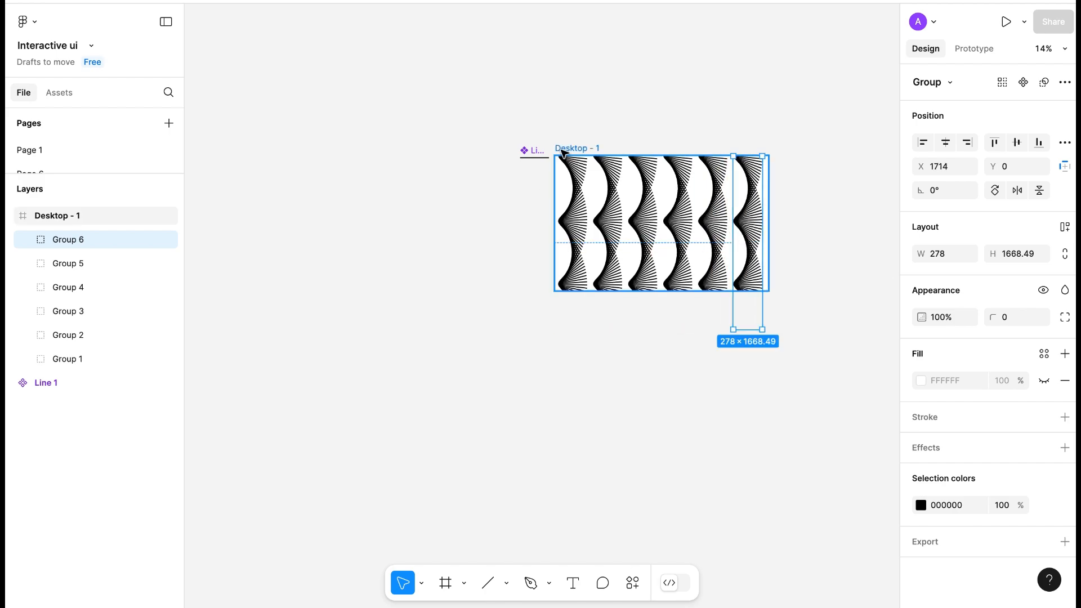
pyautogui.click(563, 152)
# Step: Recolor the first line group red (FD0A0A) and the second line group yellow
pyautogui.scroll(5, 509, 281)
pyautogui.scroll(4, 507, 286)
pyautogui.click(67, 359)
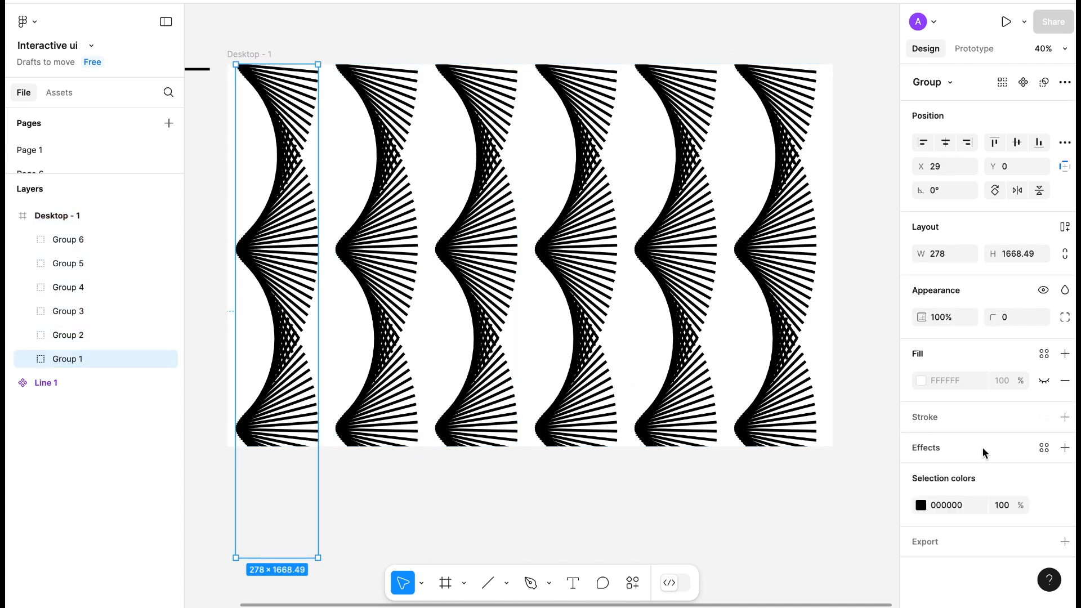
pyautogui.click(921, 505)
pyautogui.click(891, 236)
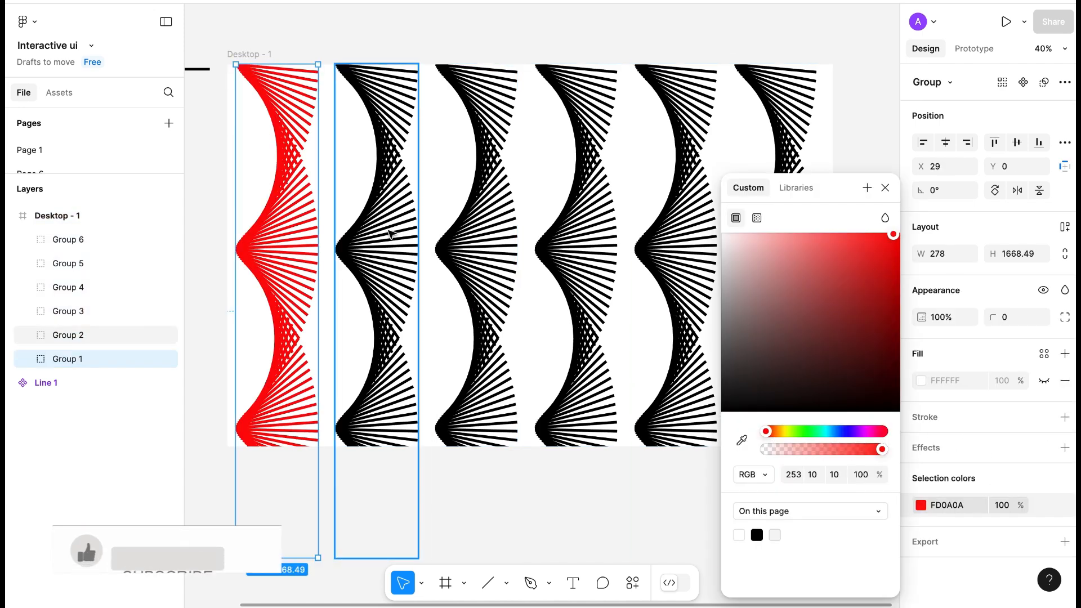
pyautogui.click(394, 234)
pyautogui.click(921, 505)
pyautogui.moveTo(766, 432); pyautogui.dragTo(786, 433)
pyautogui.click(880, 249)
# Step: Recolor the third line group green and the fourth line group blue
pyautogui.click(490, 244)
pyautogui.click(921, 505)
pyautogui.moveTo(723, 408); pyautogui.dragTo(868, 293)
pyautogui.moveTo(766, 432); pyautogui.dragTo(831, 431)
pyautogui.click(574, 253)
pyautogui.click(921, 505)
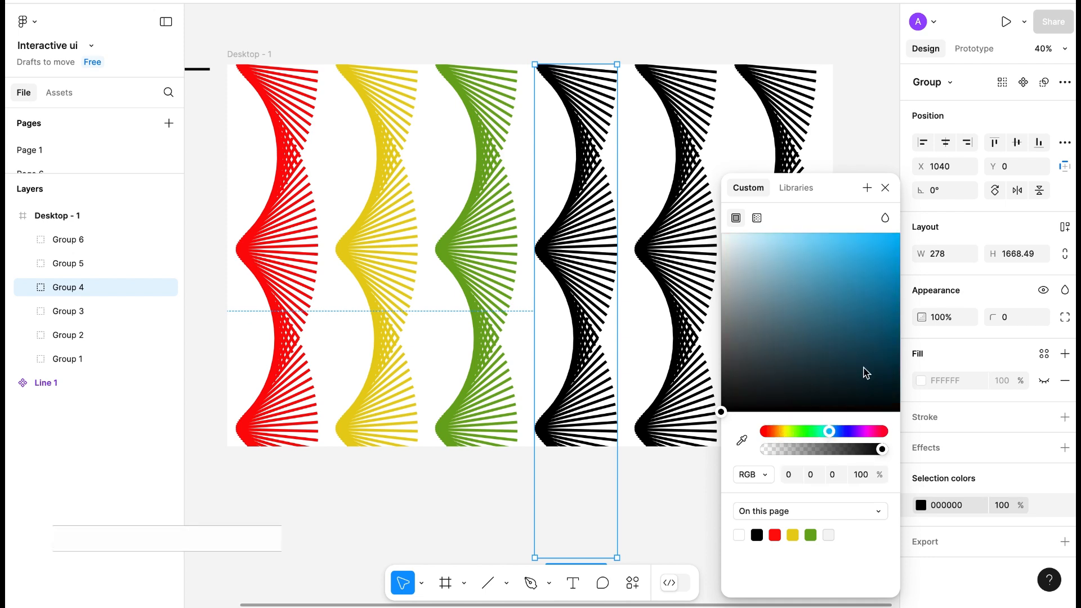
pyautogui.click(892, 268)
# Step: Recolor the fifth line group purple and the sixth line group pink (F13690)
pyautogui.click(679, 251)
pyautogui.click(921, 506)
pyautogui.moveTo(766, 432); pyautogui.dragTo(873, 431)
pyautogui.click(876, 258)
pyautogui.click(776, 251)
pyautogui.click(921, 505)
pyautogui.click(860, 243)
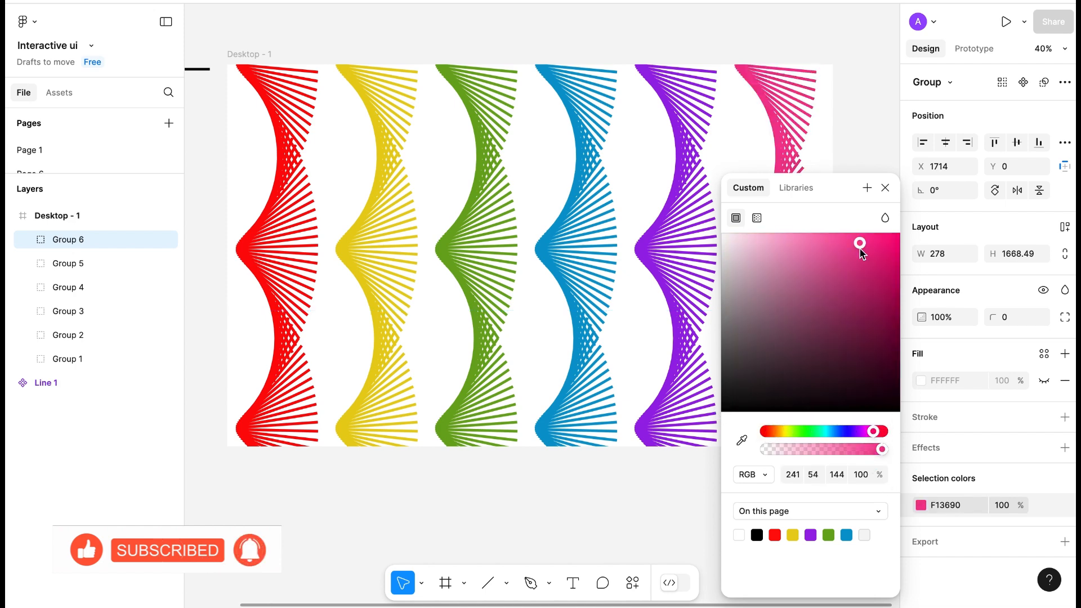
pyautogui.click(596, 511)
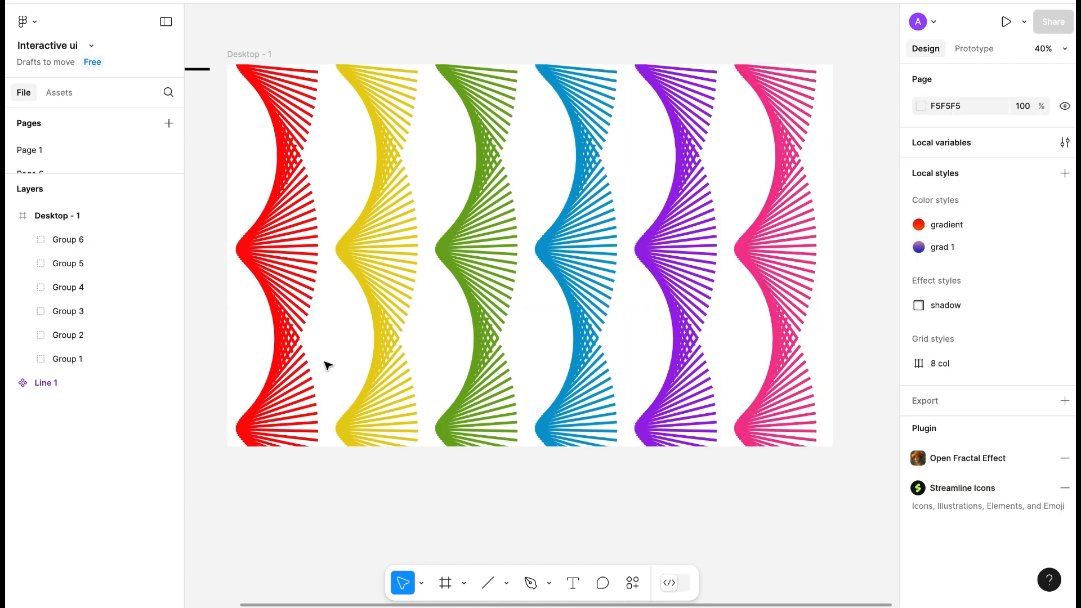
# Step: Select all six colored groups together and shift them slightly right to center them in Desktop - 1
pyautogui.scroll(1, 405, 454)
pyautogui.hscroll(-1, 405, 454)
pyautogui.click(318, 164)
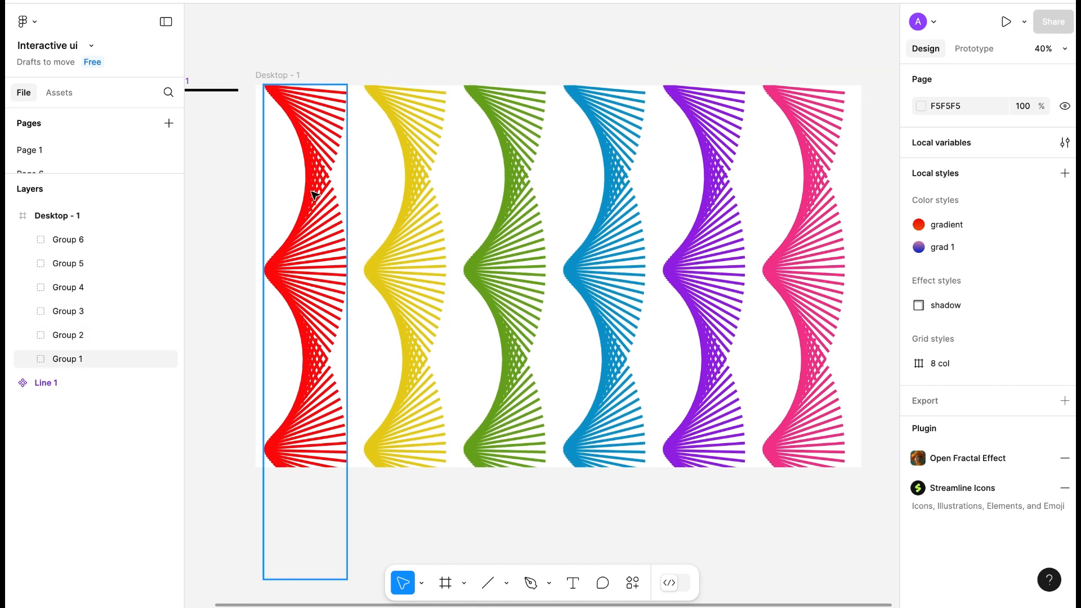
pyautogui.keyDown('shift'); pyautogui.click(422, 241); pyautogui.keyUp('shift')
pyautogui.keyDown('shift'); pyautogui.click(526, 241); pyautogui.keyUp('shift')
pyautogui.keyDown('shift'); pyautogui.click(631, 243); pyautogui.keyUp('shift')
pyautogui.keyDown('shift'); pyautogui.click(732, 251); pyautogui.keyUp('shift')
pyautogui.keyDown('shift'); pyautogui.click(799, 256); pyautogui.keyUp('shift')
pyautogui.moveTo(799, 255)
pyautogui.mouseDown()
pyautogui.moveTo(799, 243)
pyautogui.moveTo(801, 254)
pyautogui.mouseUp()
pyautogui.hscroll(-3, 711, 306)
pyautogui.scroll(-1, 711, 305)
pyautogui.click(236, 236)
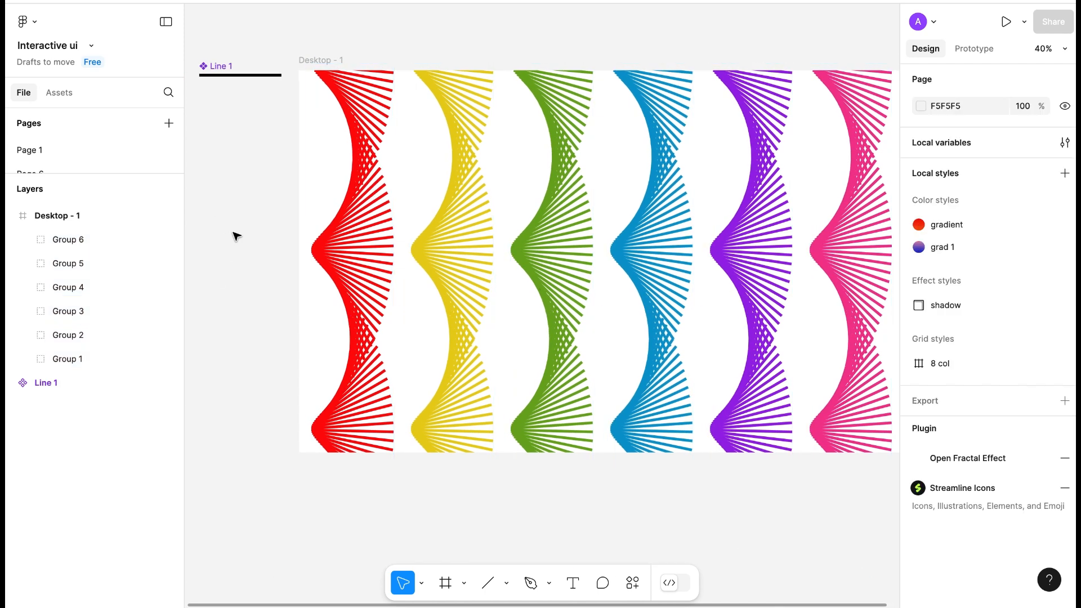
# Step: Stretch the Line 1 main component to a width of 337 and set its inner line's stroke weight to 6
pyautogui.click(236, 75)
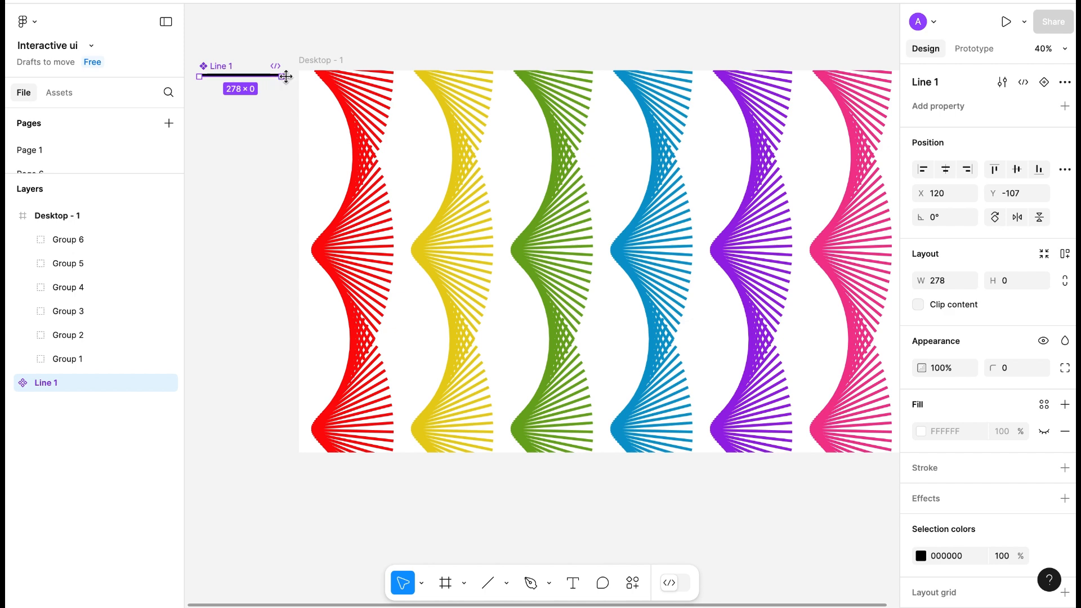
pyautogui.moveTo(288, 76); pyautogui.dragTo(299, 76)
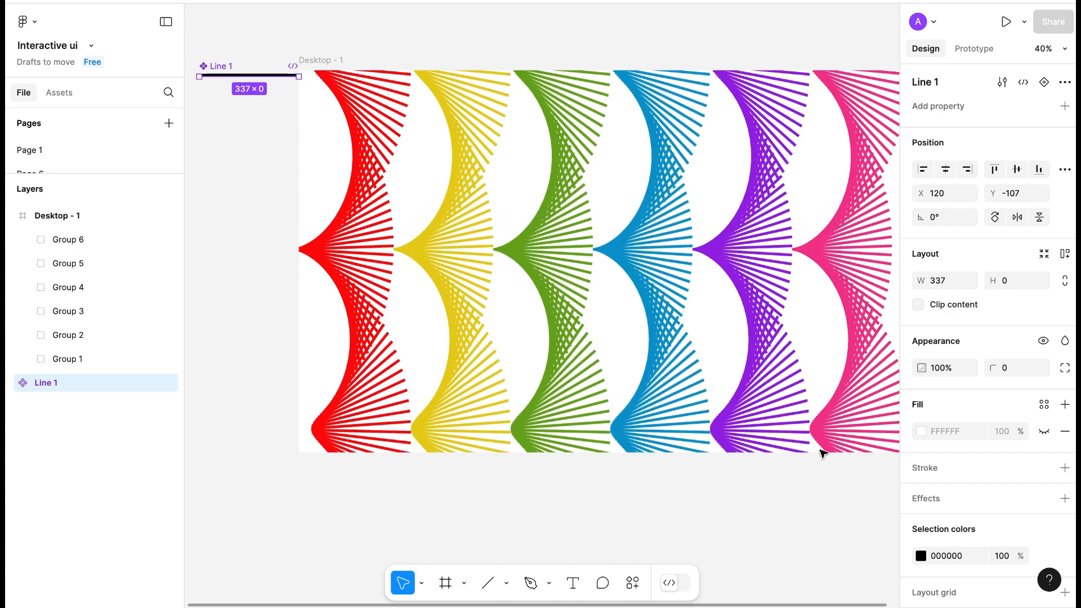
pyautogui.press('Return')
pyautogui.moveTo(985, 435); pyautogui.dragTo(966, 435)
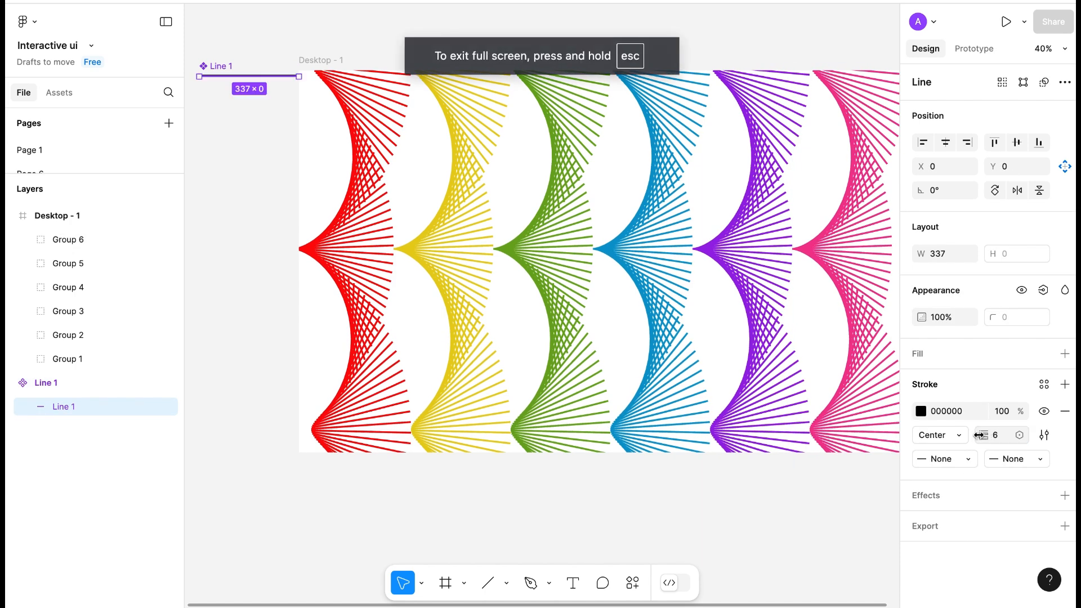
# Step: Reshape the inner line of the Line 1 main component to 179.66 long at -179.01°, positioned at X 215, Y 69
pyautogui.moveTo(304, 79)
pyautogui.mouseDown()
pyautogui.moveTo(552, 74)
pyautogui.moveTo(197, 74)
pyautogui.mouseUp()
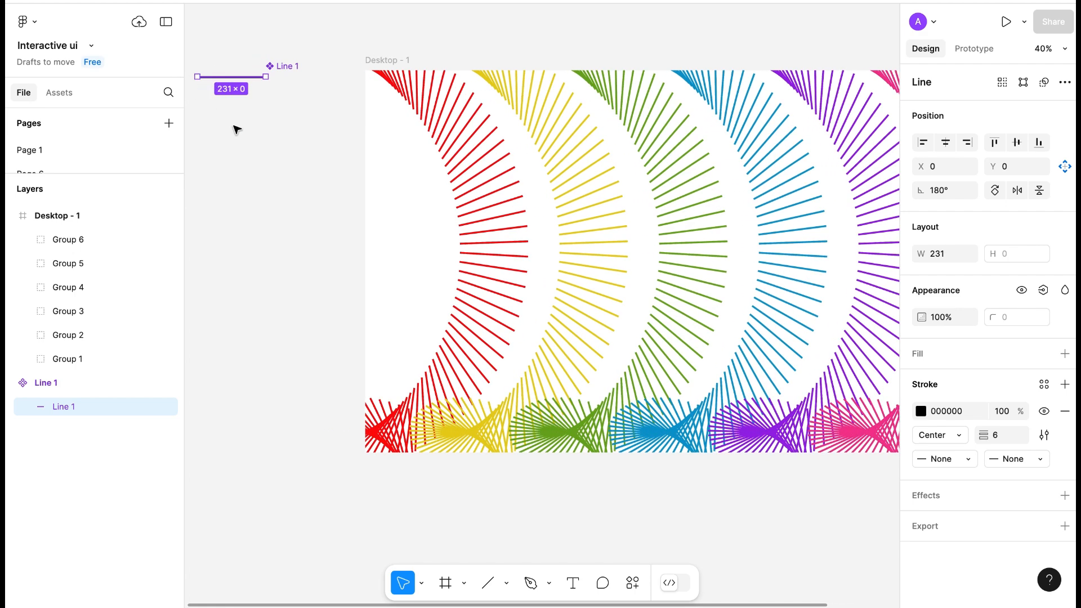
pyautogui.hscroll(1, 270, 166)
pyautogui.scroll(-3, 270, 166)
pyautogui.scroll(1, 270, 166)
pyautogui.hscroll(-2, 270, 165)
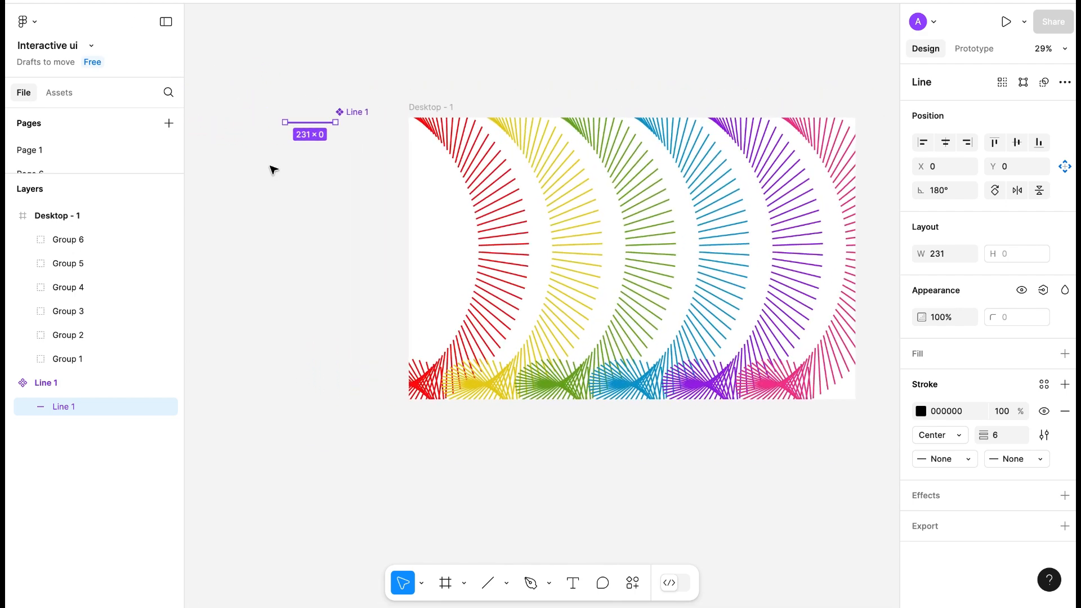
pyautogui.moveTo(283, 122); pyautogui.dragTo(383, 138)
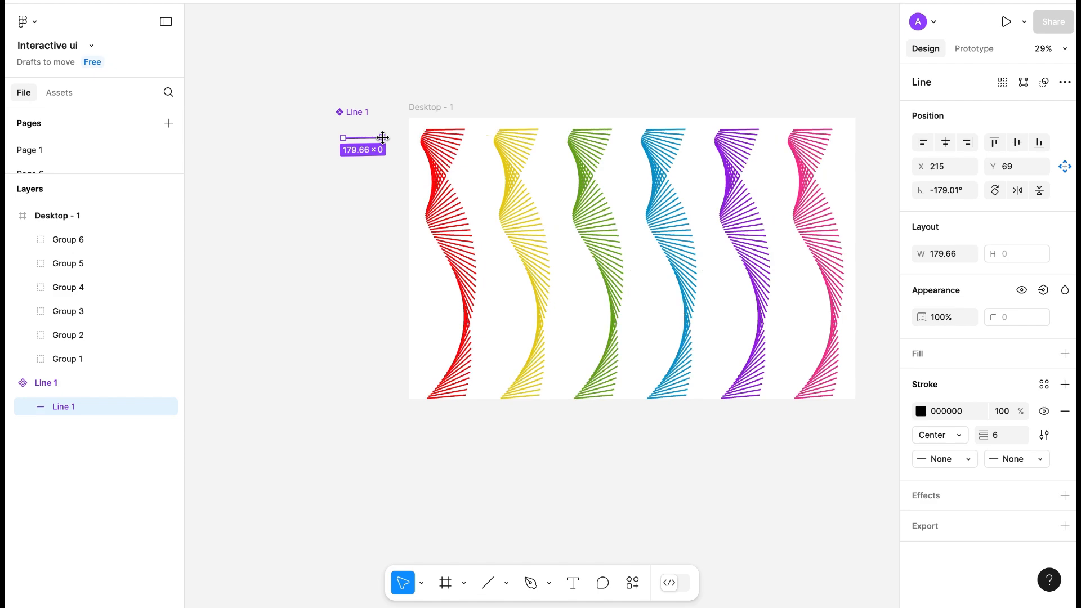
pyautogui.scroll(-2, 427, 443)
pyautogui.hscroll(2, 427, 444)
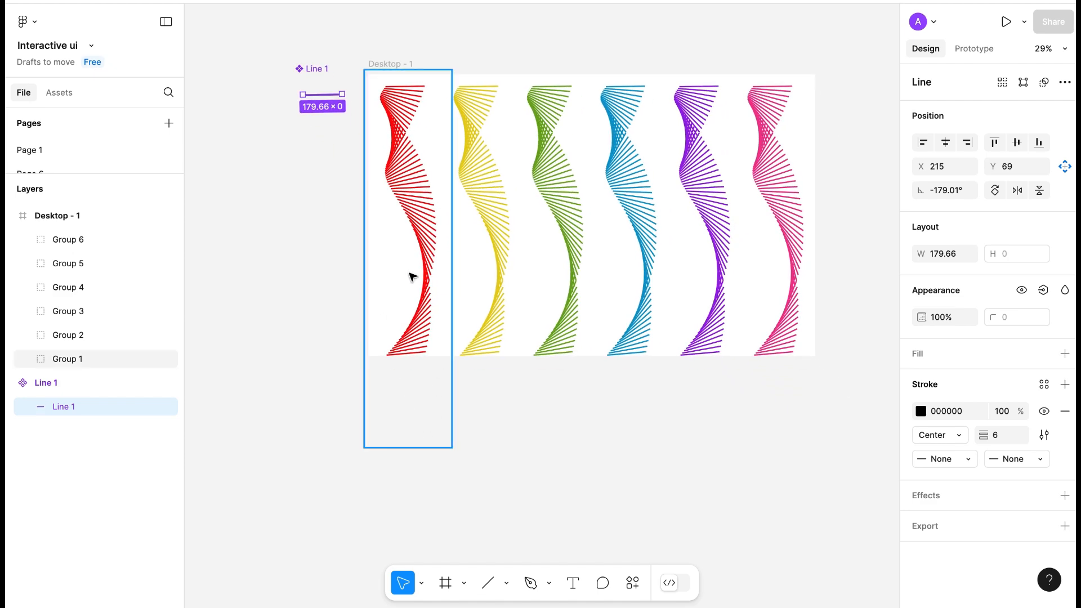
pyautogui.click(60, 216)
pyautogui.press('Return')
pyautogui.click(521, 246)
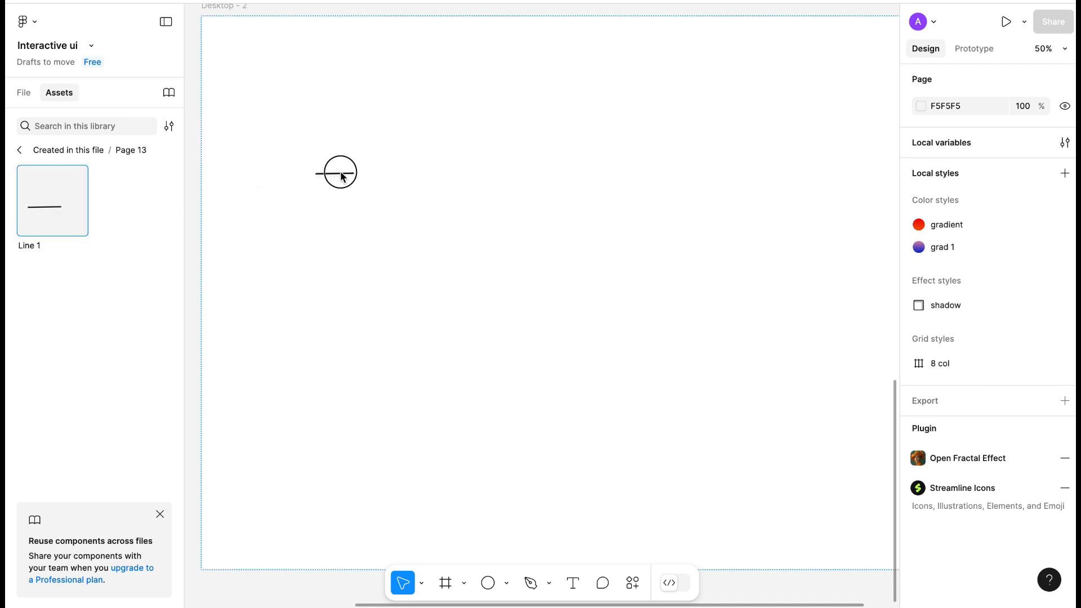
# Step: Build a full-circle starburst in Desktop - 2 by repeatedly duplicating the 179.66-long line with rotation about its inner end
pyautogui.moveTo(350, 180); pyautogui.dragTo(385, 205)
pyautogui.doubleClick(371, 205)
pyautogui.hotkey('ctrl', 'd')
pyautogui.hotkey('ctrl', 'd')
pyautogui.hotkey('ctrl', 'd')
pyautogui.hotkey('ctrl', 'd')
pyautogui.hotkey('ctrl', 'd')
pyautogui.hotkey('ctrl', 'd')
pyautogui.hotkey('ctrl', 'd')
pyautogui.hotkey('ctrl', 'd')
pyautogui.hotkey('ctrl', 'd')
pyautogui.hotkey('ctrl', 'd')
pyautogui.hotkey('ctrl', 'd')
pyautogui.hotkey('ctrl', 'd')
pyautogui.hotkey('ctrl', 'd')
pyautogui.hotkey('ctrl', 'd')
pyautogui.hotkey('ctrl', 'd')
pyautogui.hotkey('ctrl', 'd')
pyautogui.hotkey('ctrl', 'd')
pyautogui.hotkey('ctrl', 'd')
pyautogui.hotkey('ctrl', 'd')
pyautogui.hotkey('ctrl', 'd')
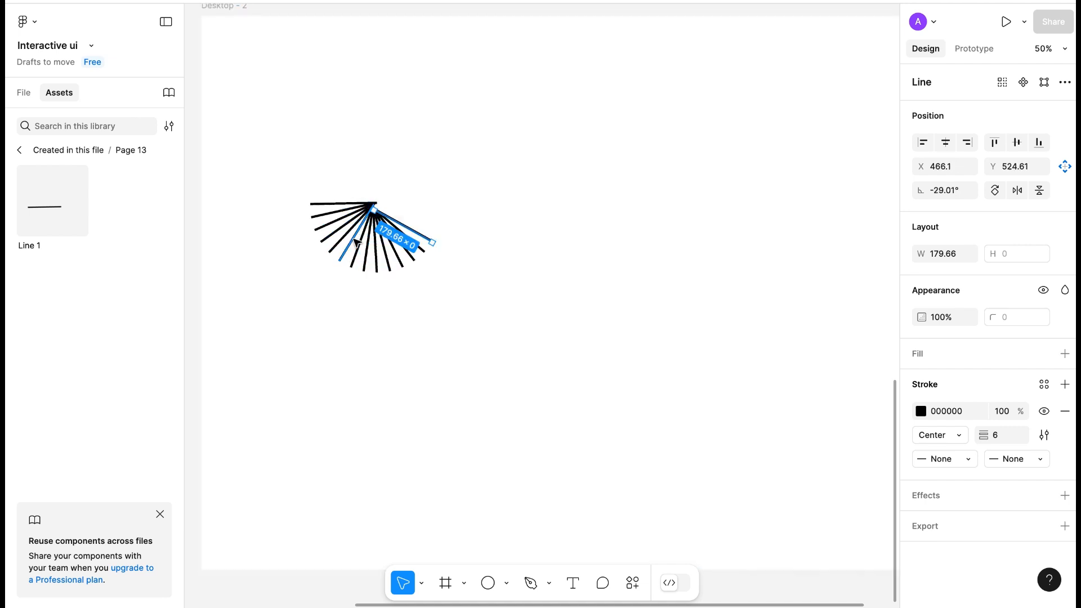
pyautogui.hotkey('ctrl', 'd')
pyautogui.hotkey('ctrl', 'd')
pyautogui.hotkey('ctrl', 'd')
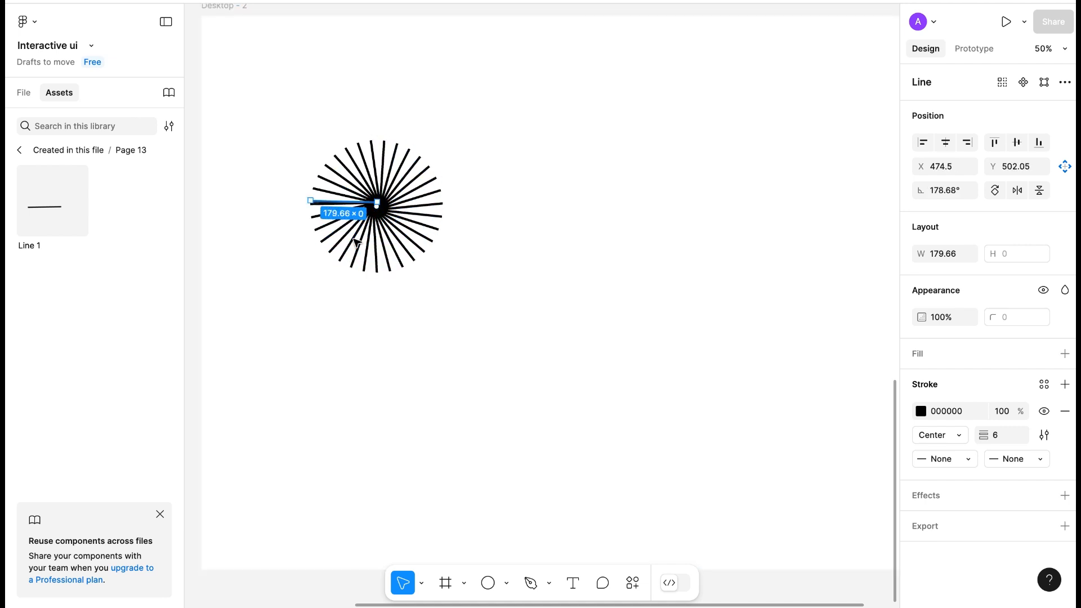
pyautogui.hotkey('ctrl', 'd')
pyautogui.hotkey('ctrl', 'd')
pyautogui.hotkey('ctrl', 'd')
pyautogui.click(510, 332)
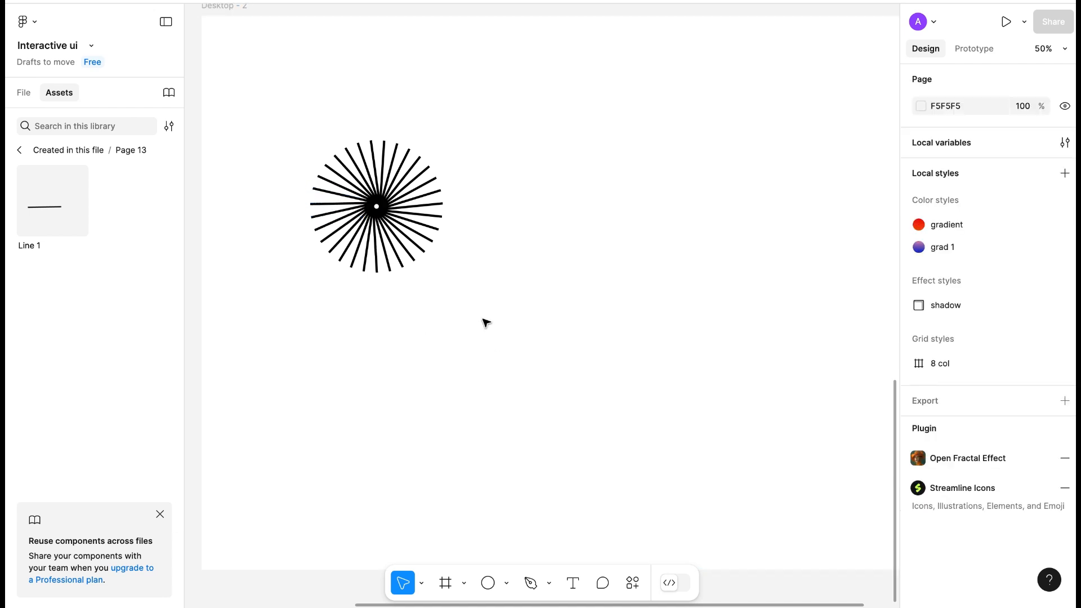
# Step: Place a Line 1 instance beside the starburst in Desktop - 2 and repeatedly duplicate its line with rotation into a full open-centered pinwheel ring
pyautogui.moveTo(69, 196); pyautogui.dragTo(649, 164)
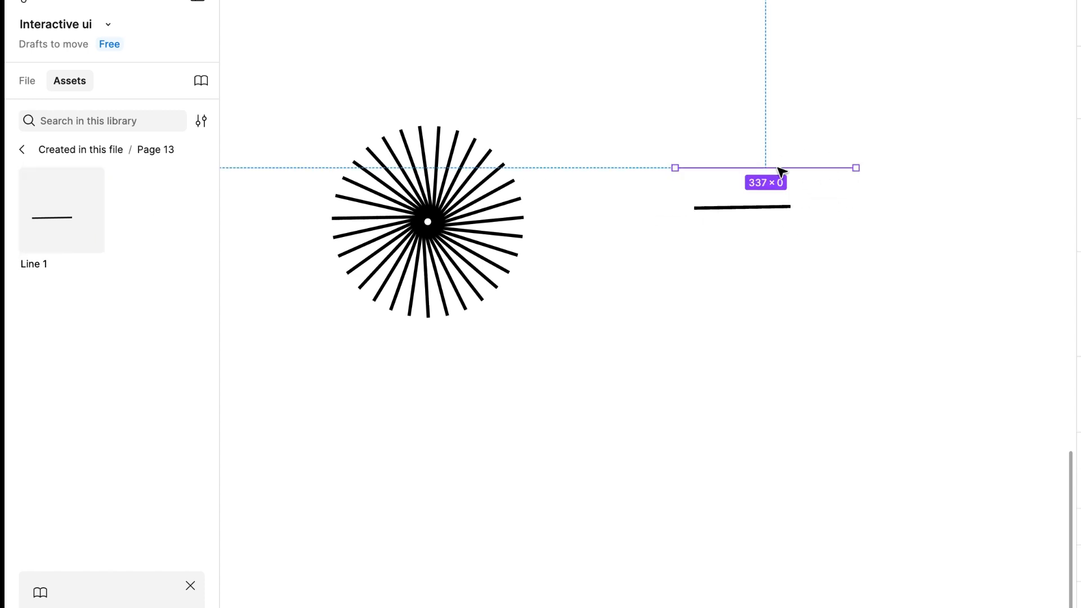
pyautogui.moveTo(781, 210)
pyautogui.mouseDown()
pyautogui.moveTo(772, 214)
pyautogui.moveTo(792, 212)
pyautogui.mouseUp()
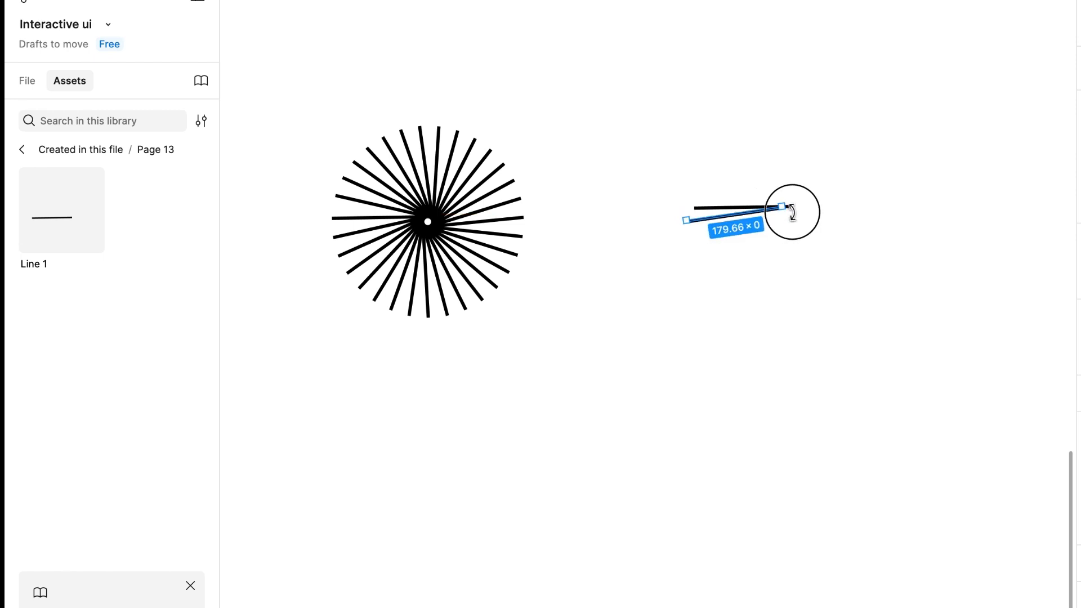
pyautogui.hotkey('ctrl', 'd')
pyautogui.hotkey('ctrl', 'd')
pyautogui.hotkey('ctrl', 'd')
pyautogui.hotkey('ctrl', 'd')
pyautogui.hotkey('ctrl', 'd')
pyautogui.hotkey('ctrl', 'd')
pyautogui.hotkey('ctrl', 'd')
pyautogui.hotkey('ctrl', 'd')
pyautogui.hotkey('ctrl', 'd')
pyautogui.hotkey('ctrl', 'd')
pyautogui.hotkey('ctrl', 'd')
pyautogui.hotkey('ctrl', 'd')
pyautogui.hotkey('ctrl', 'd')
pyautogui.hotkey('ctrl', 'd')
pyautogui.hotkey('ctrl', 'd')
pyautogui.hotkey('ctrl', 'd')
pyautogui.hotkey('ctrl', 'd')
pyautogui.hotkey('ctrl', 'd')
pyautogui.hotkey('ctrl', 'd')
pyautogui.hotkey('ctrl', 'd')
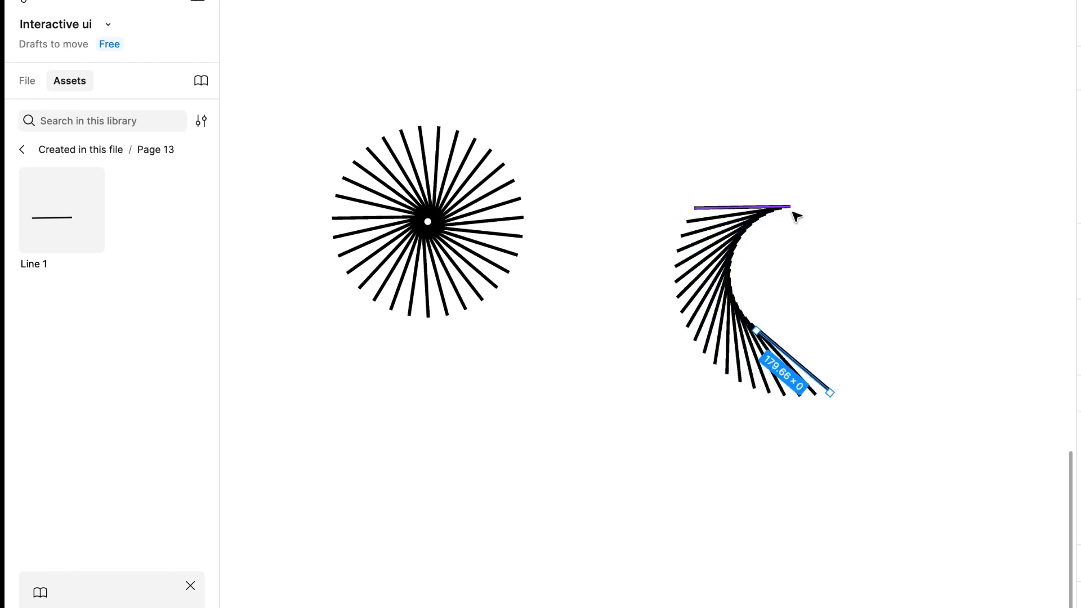
pyautogui.hotkey('ctrl', 'd')
pyautogui.hotkey('ctrl', 'd')
pyautogui.hotkey('ctrl', 'd')
pyautogui.hotkey('ctrl', 'd')
pyautogui.hotkey('ctrl', 'd')
pyautogui.hotkey('ctrl', 'd')
pyautogui.hotkey('ctrl', 'd')
pyautogui.hotkey('ctrl', 'd')
pyautogui.hotkey('ctrl', 'd')
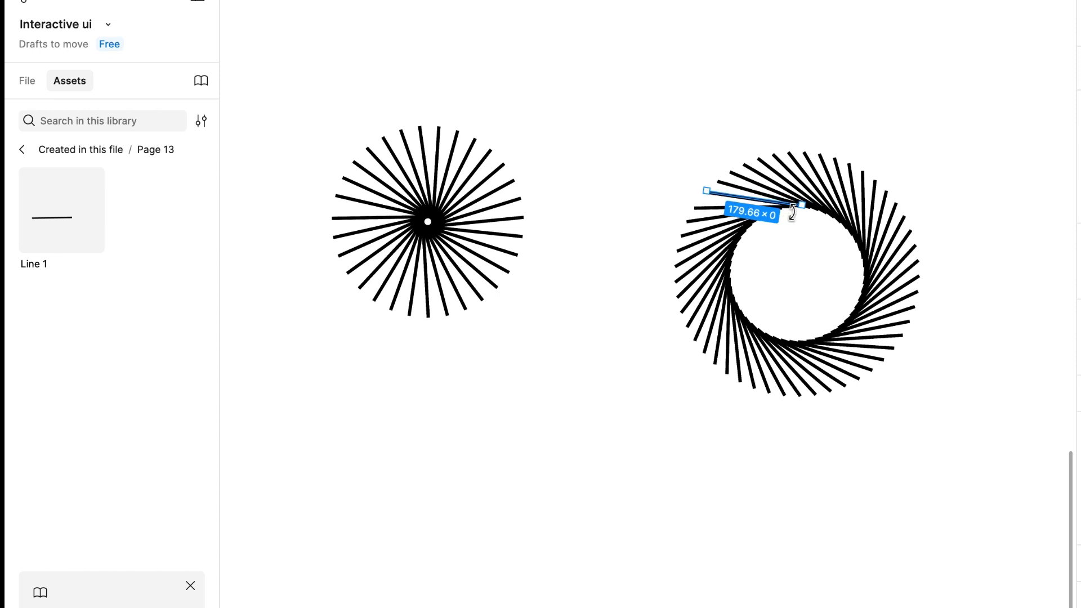
pyautogui.click(738, 559)
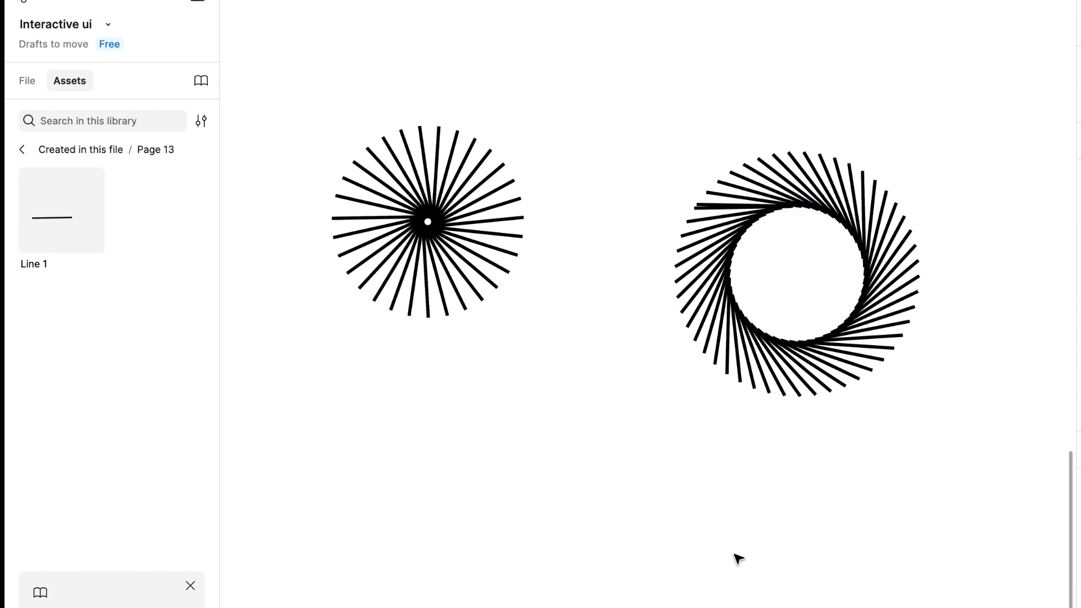
# Step: Place a Line 1 instance on empty canvas and repeatedly duplicate its line with rotation about a near-middle point into a woven circular star
pyautogui.scroll(-3, 683, 504)
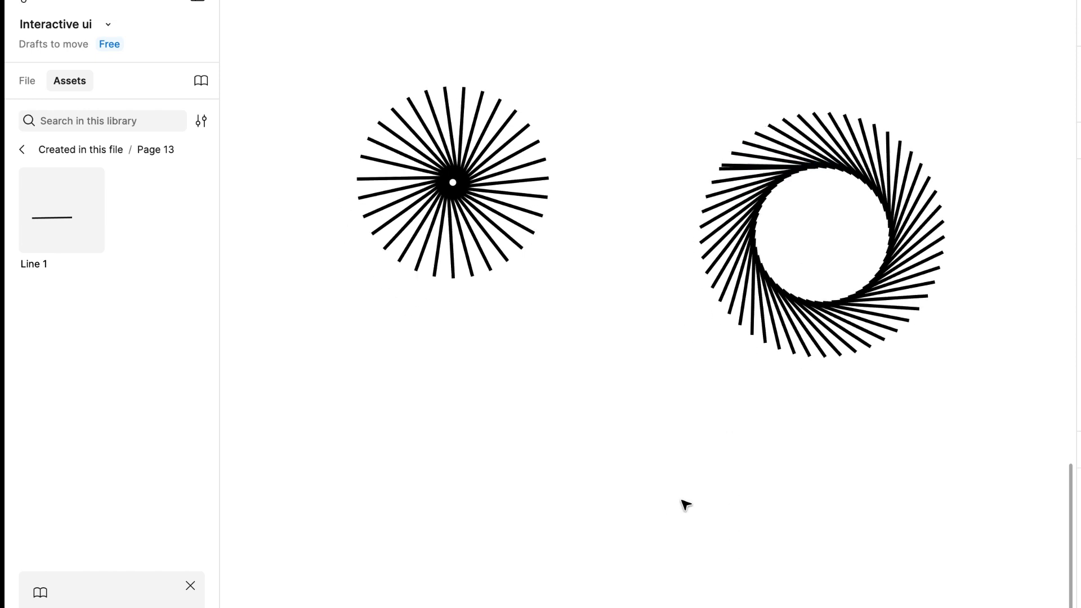
pyautogui.scroll(1, 686, 505)
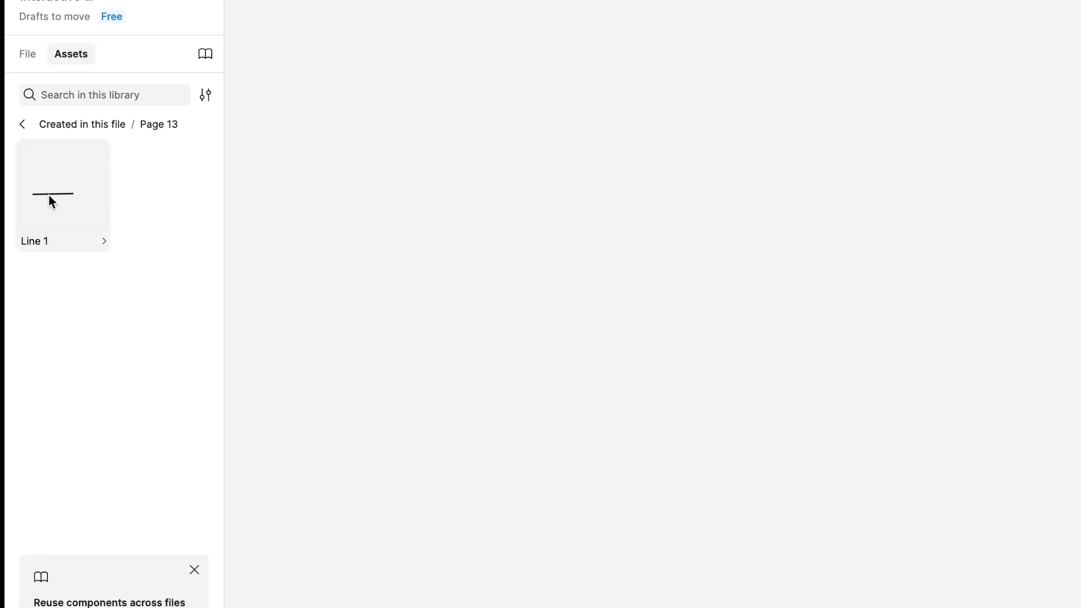
pyautogui.moveTo(48, 197); pyautogui.dragTo(564, 284)
pyautogui.press('super+shift+g')
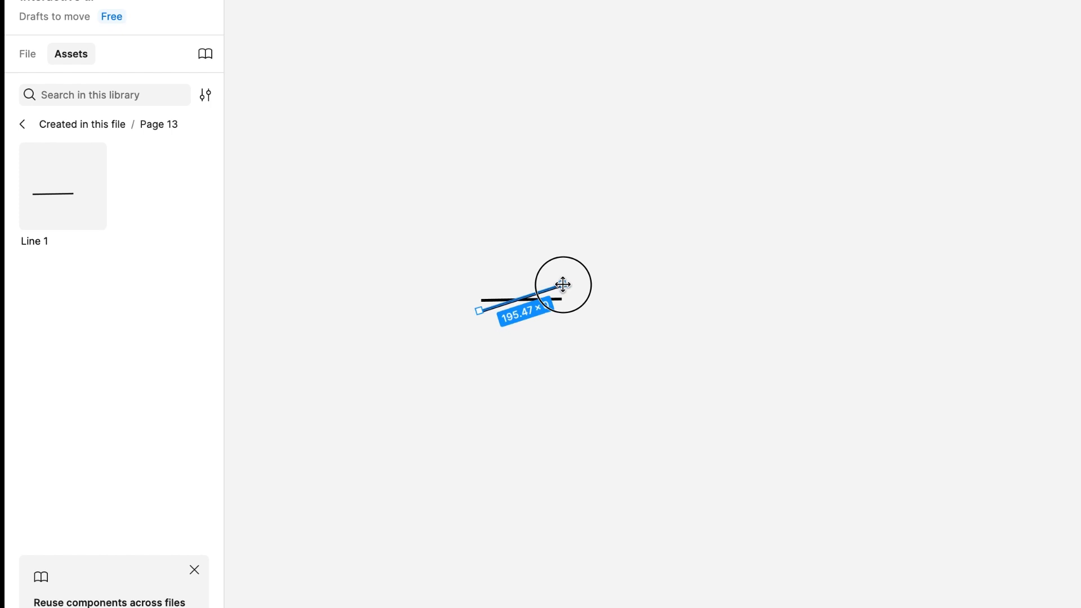
pyautogui.press('super+d')
pyautogui.press('super+d')
pyautogui.press('super+d')
pyautogui.press('super+d')
pyautogui.press('super+d')
pyautogui.press('super+d')
pyautogui.press('super+d')
pyautogui.press('super+d')
pyautogui.press('super+d')
pyautogui.press('super+d')
pyautogui.press('super+d')
pyautogui.press('super+d')
pyautogui.press('super+d')
pyautogui.press('super+d')
pyautogui.press('super+d')
pyautogui.press('super+d')
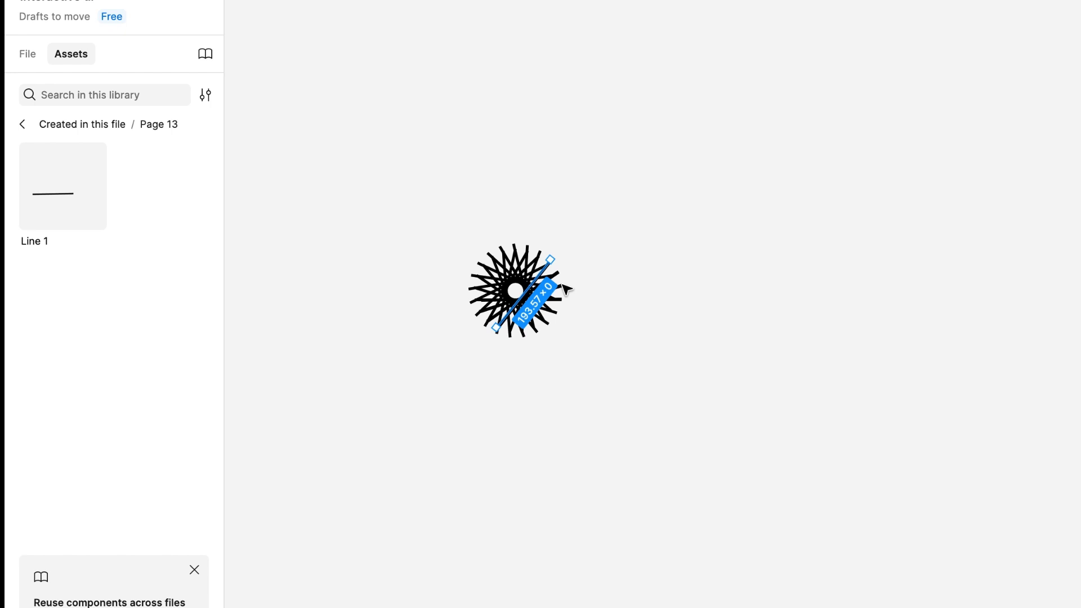
pyautogui.press('super+d')
pyautogui.press('super+d')
pyautogui.click(586, 445)
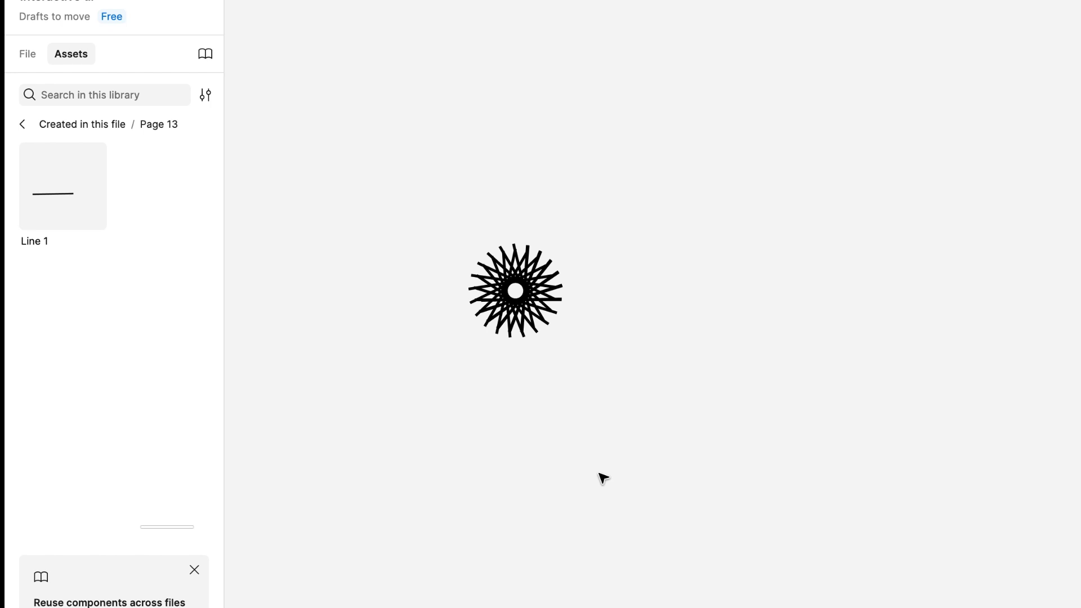
# Step: Place another Line 1 instance on empty canvas and make a steeply rotated copy of its 179.66-long line crossing the original
pyautogui.scroll(5, 603, 478)
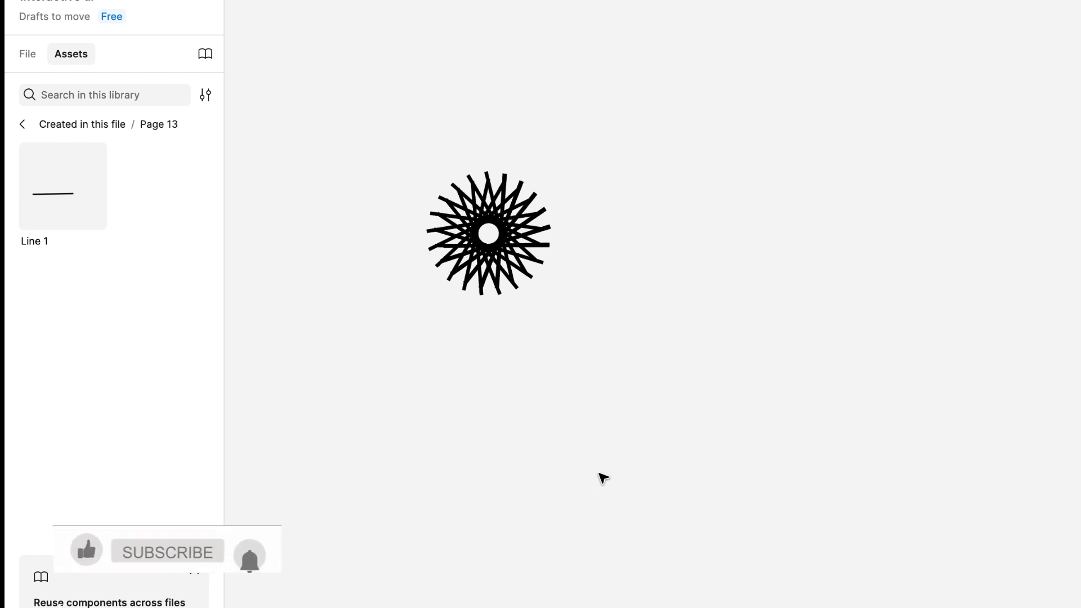
pyautogui.hscroll(-2, 603, 479)
pyautogui.scroll(2, 603, 478)
pyautogui.scroll(2, 604, 479)
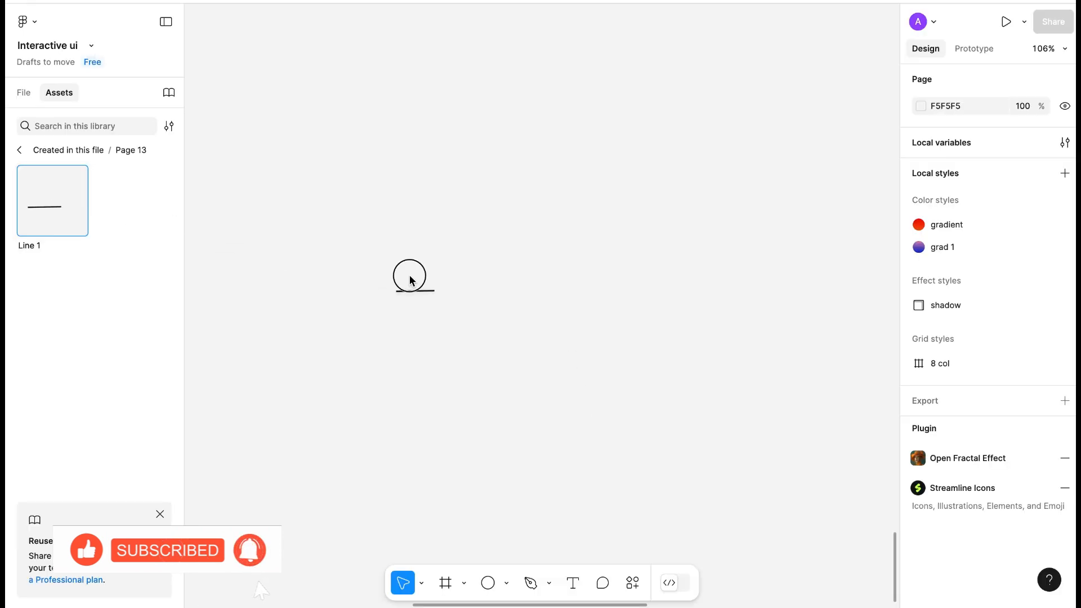
pyautogui.moveTo(409, 276); pyautogui.dragTo(443, 245)
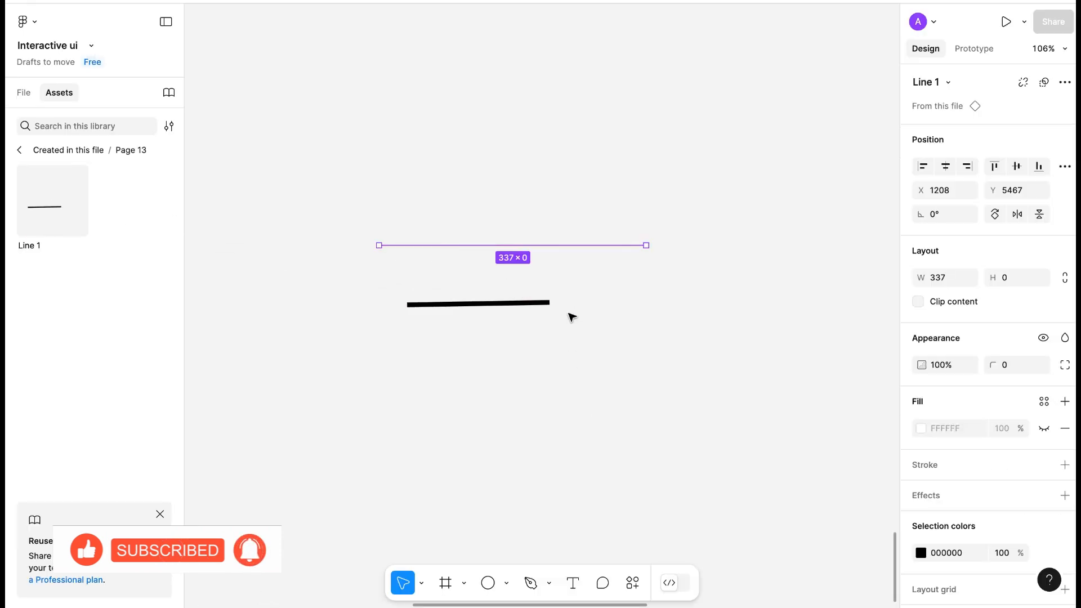
pyautogui.doubleClick(530, 302)
pyautogui.moveTo(530, 303); pyautogui.dragTo(542, 282)
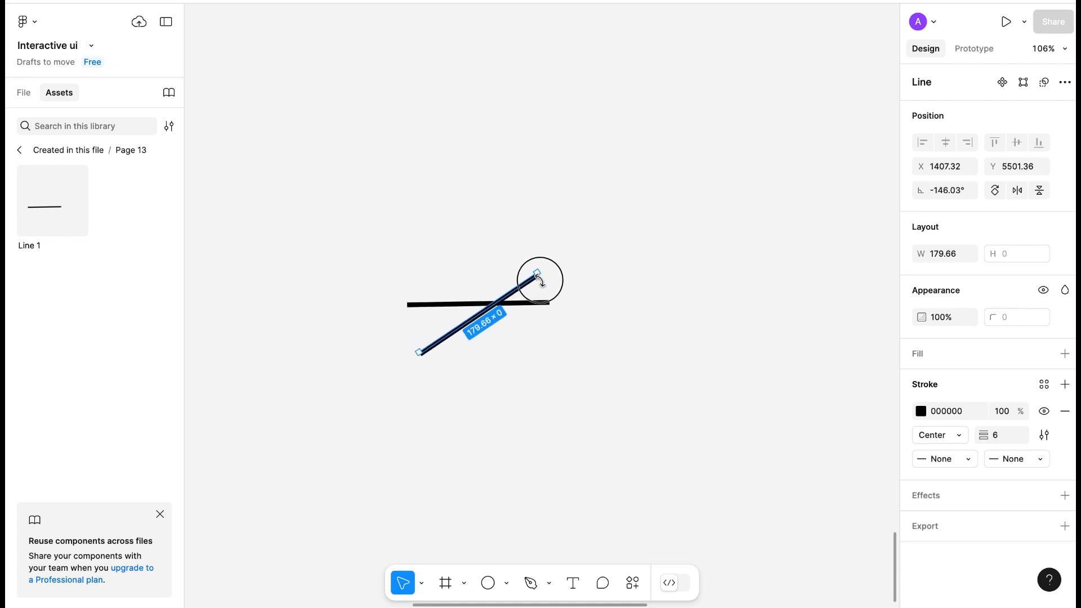
pyautogui.moveTo(414, 359); pyautogui.dragTo(431, 373)
# Step: Repeat the large-angle rotated duplication of the crossing line until it forms a dense, spiky black burst
pyautogui.hotkey('ctrl', 'd')
pyautogui.hotkey('ctrl', 'd')
pyautogui.hotkey('ctrl', 'd')
pyautogui.hotkey('ctrl', 'd')
pyautogui.hotkey('ctrl', 'd')
pyautogui.hotkey('ctrl', 'd')
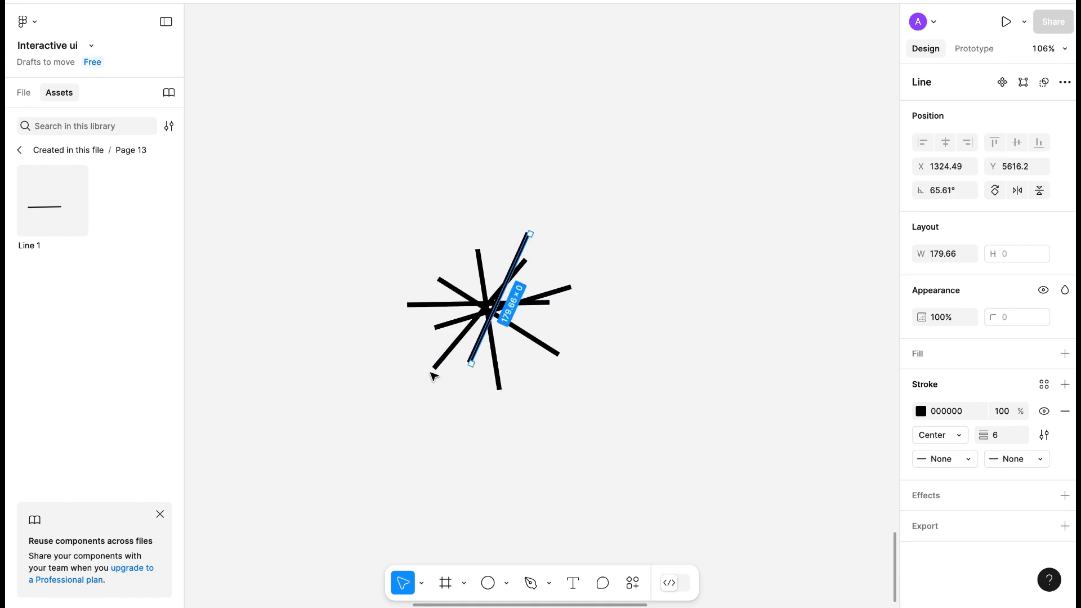
pyautogui.hotkey('ctrl', 'd')
pyautogui.hotkey('ctrl', 'd')
pyautogui.hotkey('ctrl', 'd')
pyautogui.hotkey('ctrl', 'd')
pyautogui.hotkey('ctrl', 'd')
pyautogui.hotkey('ctrl', 'd')
pyautogui.hotkey('ctrl', 'd')
pyautogui.hotkey('ctrl', 'd')
pyautogui.hotkey('ctrl', 'd')
pyautogui.hotkey('ctrl', 'd')
pyautogui.hotkey('ctrl', 'd')
pyautogui.hotkey('ctrl', 'd')
pyautogui.hotkey('ctrl', 'd')
pyautogui.hotkey('ctrl', 'd')
pyautogui.hotkey('ctrl', 'd')
pyautogui.hotkey('ctrl', 'd')
pyautogui.hotkey('ctrl', 'd')
pyautogui.hotkey('ctrl', 'd')
pyautogui.hotkey('ctrl', 'd')
pyautogui.hotkey('ctrl', 'd')
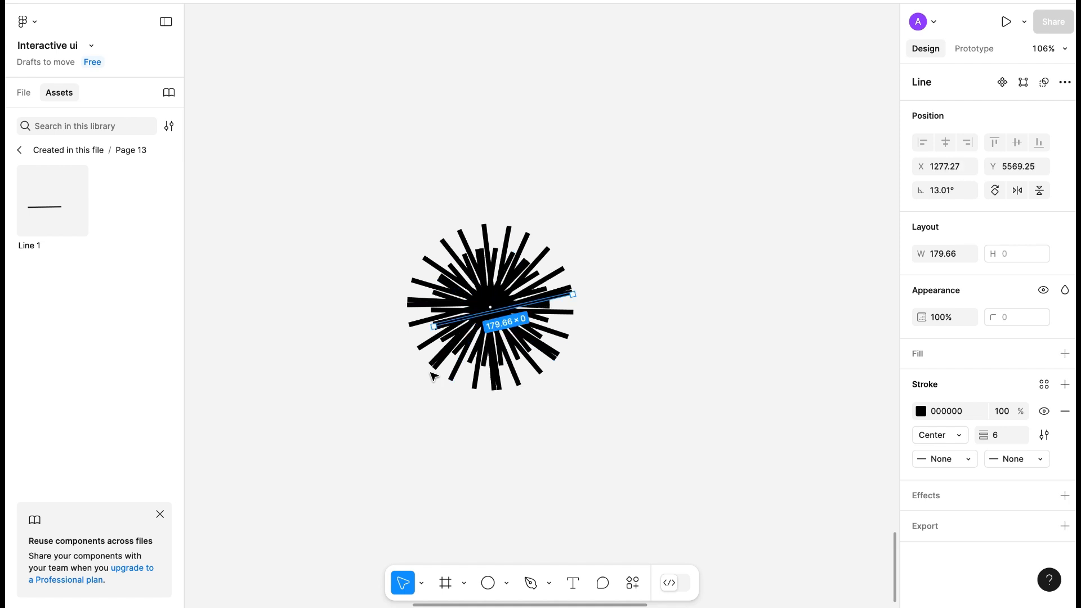
pyautogui.hotkey('ctrl', 'd')
pyautogui.hotkey('ctrl', 'd')
pyautogui.hotkey('ctrl', 'd')
pyautogui.hotkey('ctrl', 'd')
pyautogui.hotkey('ctrl', 'd')
pyautogui.hotkey('ctrl', 'd')
pyautogui.hotkey('ctrl', 'd')
pyautogui.hotkey('ctrl', 'd')
pyautogui.hotkey('ctrl', 'd')
pyautogui.hotkey('ctrl', 'd')
pyautogui.hotkey('ctrl', 'd')
pyautogui.hotkey('ctrl', 'd')
pyautogui.hotkey('ctrl', 'd')
pyautogui.hotkey('ctrl', 'd')
pyautogui.hotkey('ctrl', 'd')
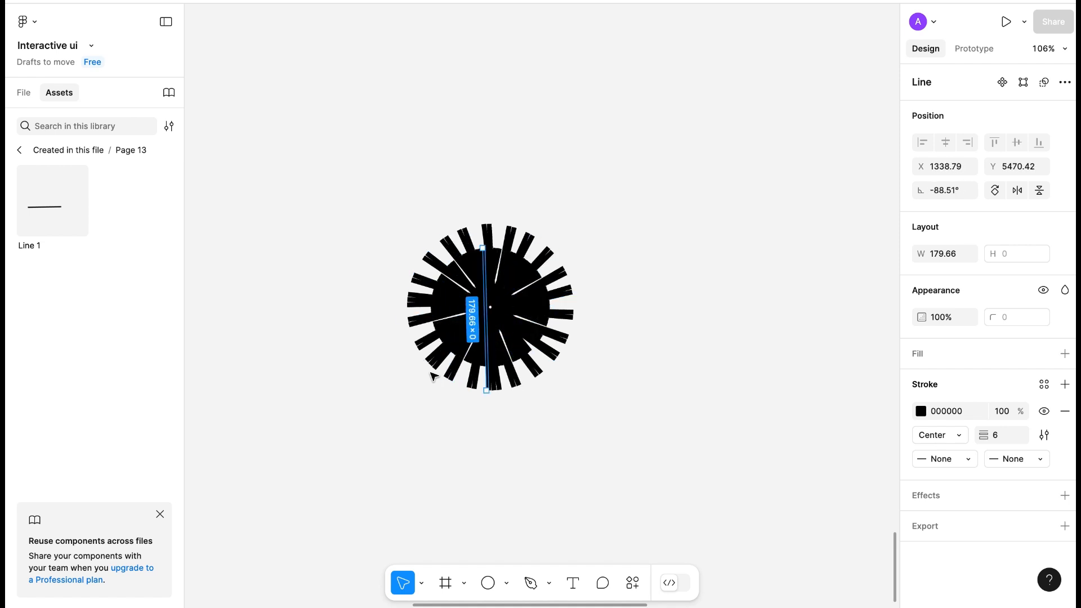
pyautogui.hotkey('ctrl', 'd')
pyautogui.hotkey('ctrl', 'd')
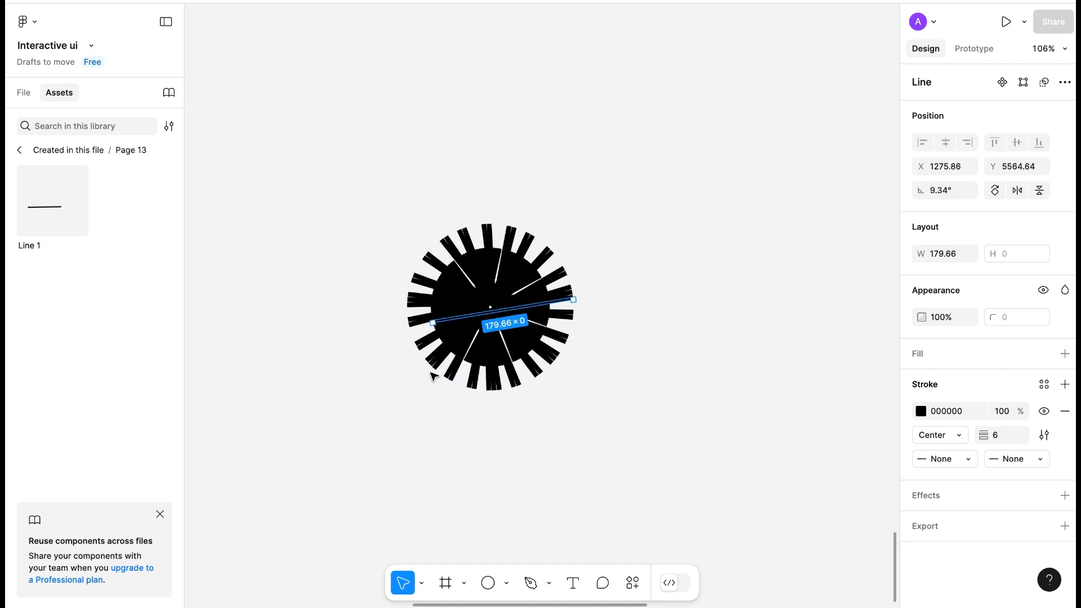
pyautogui.hotkey('ctrl', 'd')
pyautogui.hotkey('ctrl', 'd')
pyautogui.hotkey('ctrl', 'd')
pyautogui.hotkey('ctrl', 'd')
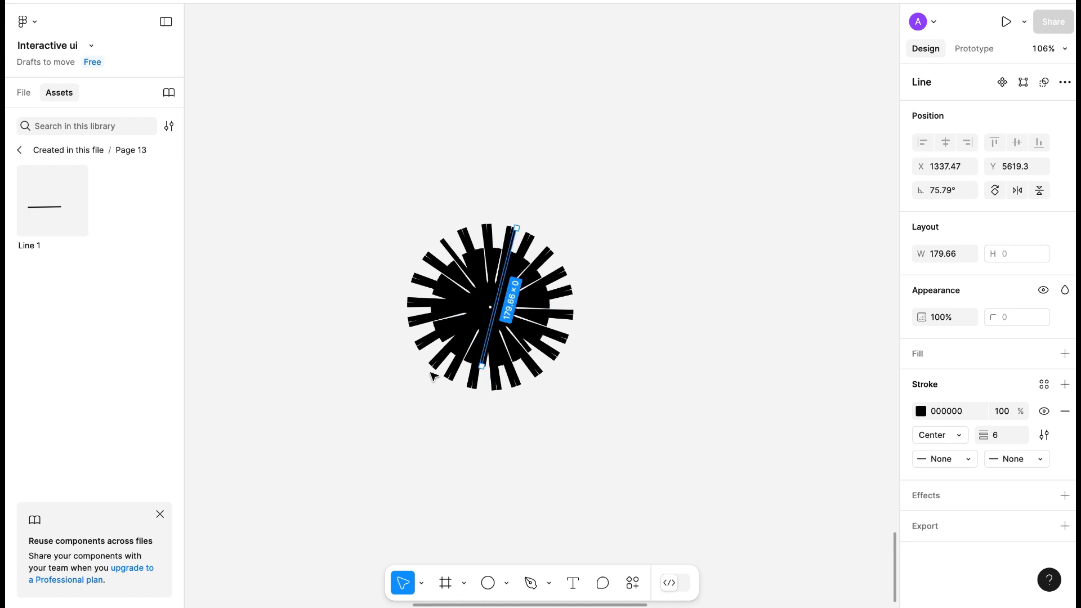
pyautogui.click(712, 289)
# Step: Place a Line 1 instance in the empty canvas area below the dense burst and make a rotated copy of its line
pyautogui.scroll(-7, 712, 290)
pyautogui.moveTo(50, 211); pyautogui.dragTo(455, 225)
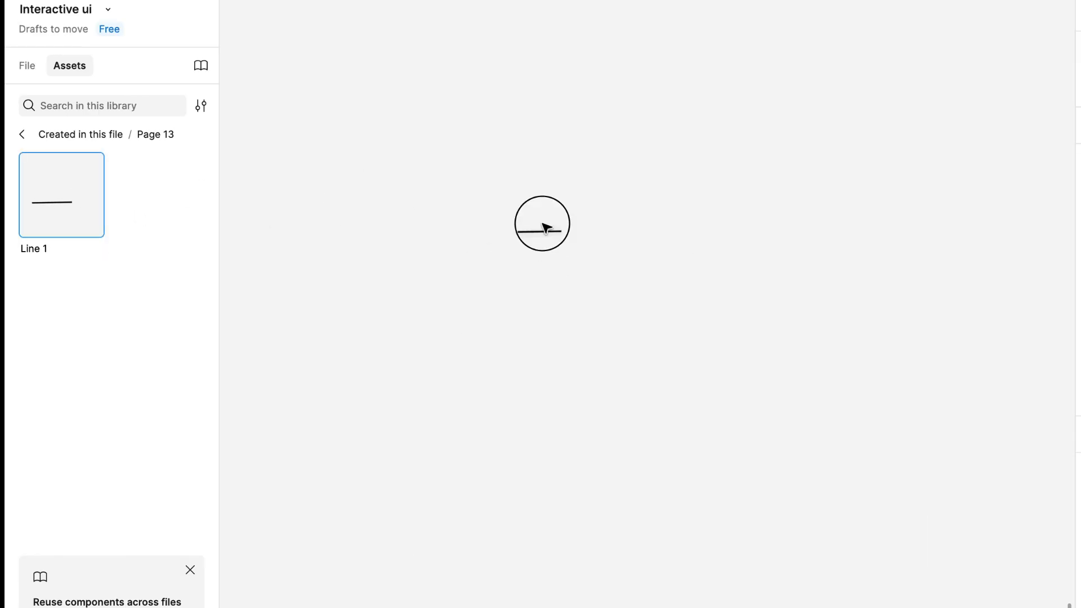
pyautogui.moveTo(545, 228); pyautogui.dragTo(605, 249)
pyautogui.hotkey('ctrl', 'd')
pyautogui.moveTo(517, 304); pyautogui.dragTo(513, 312)
# Step: Repeatedly duplicate the rotated line around a full circle to form a radial burst with a small open center
pyautogui.hotkey('ctrl', 'd')
pyautogui.hotkey('ctrl', 'd')
pyautogui.hotkey('ctrl', 'd')
pyautogui.hotkey('ctrl', 'd')
pyautogui.hotkey('ctrl', 'd')
pyautogui.hotkey('ctrl', 'd')
pyautogui.hotkey('ctrl', 'd')
pyautogui.hotkey('ctrl', 'd')
pyautogui.hotkey('ctrl', 'd')
pyautogui.hotkey('ctrl', 'd')
pyautogui.hotkey('ctrl', 'd')
pyautogui.hotkey('ctrl', 'd')
pyautogui.hotkey('ctrl', 'd')
pyautogui.hotkey('ctrl', 'd')
pyautogui.hotkey('ctrl', 'd')
pyautogui.hotkey('ctrl', 'd')
pyautogui.hotkey('ctrl', 'd')
pyautogui.hotkey('ctrl', 'd')
pyautogui.hotkey('ctrl', 'd')
pyautogui.hotkey('ctrl', 'd')
pyautogui.hotkey('ctrl', 'd')
pyautogui.hotkey('ctrl', 'd')
pyautogui.hotkey('ctrl', 'd')
pyautogui.hotkey('ctrl', 'd')
pyautogui.hotkey('ctrl', 'd')
pyautogui.hotkey('ctrl', 'd')
pyautogui.hotkey('ctrl', 'd')
pyautogui.hotkey('ctrl', 'd')
pyautogui.hotkey('ctrl', 'd')
pyautogui.hotkey('ctrl', 'd')
pyautogui.hotkey('ctrl', 'd')
pyautogui.hotkey('ctrl', 'd')
pyautogui.hotkey('ctrl', 'd')
pyautogui.hotkey('ctrl', 'd')
pyautogui.hotkey('ctrl', 'd')
pyautogui.hotkey('ctrl', 'd')
pyautogui.hotkey('ctrl', 'd')
pyautogui.click(752, 470)
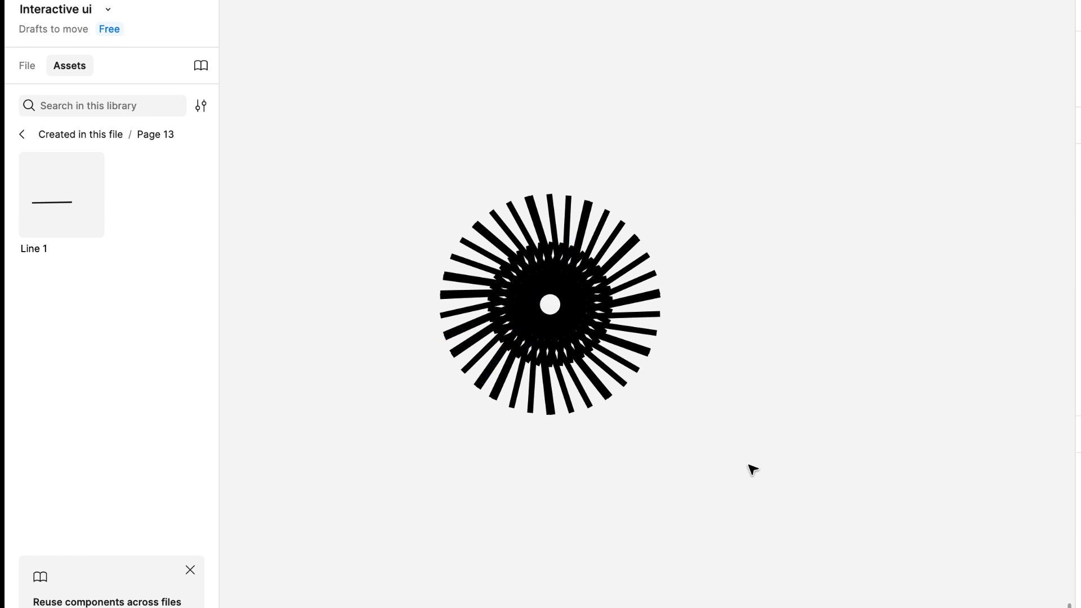
# Step: Draw a 212 × 332 ellipse with a black inside stroke of weight 6 and no fill, and convert it into a component
pyautogui.moveTo(392, 148); pyautogui.dragTo(456, 246)
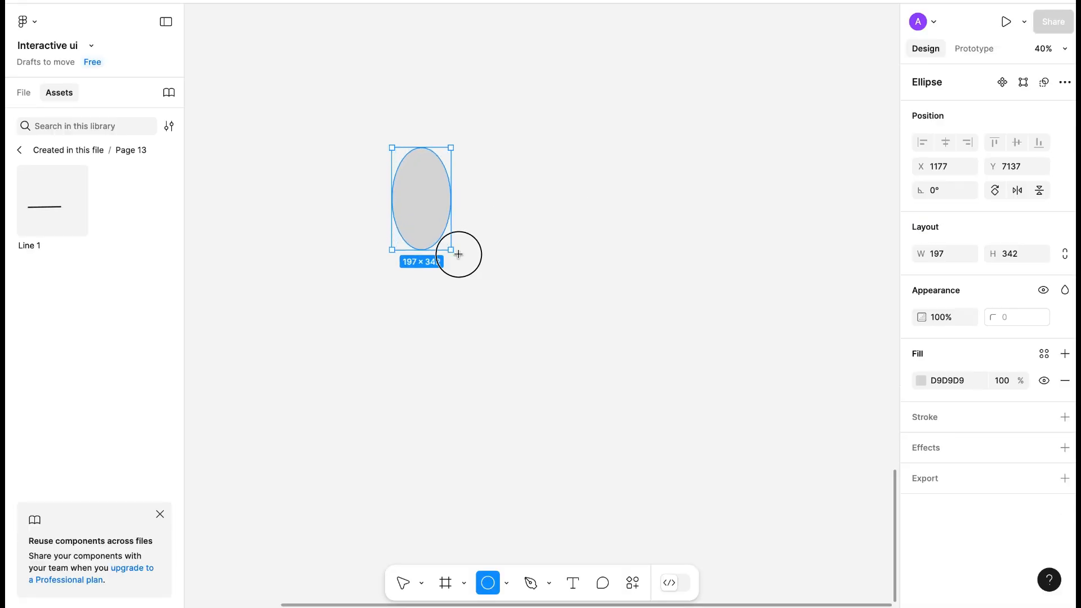
pyautogui.click(1064, 417)
pyautogui.moveTo(989, 468); pyautogui.dragTo(992, 468)
pyautogui.click(1064, 380)
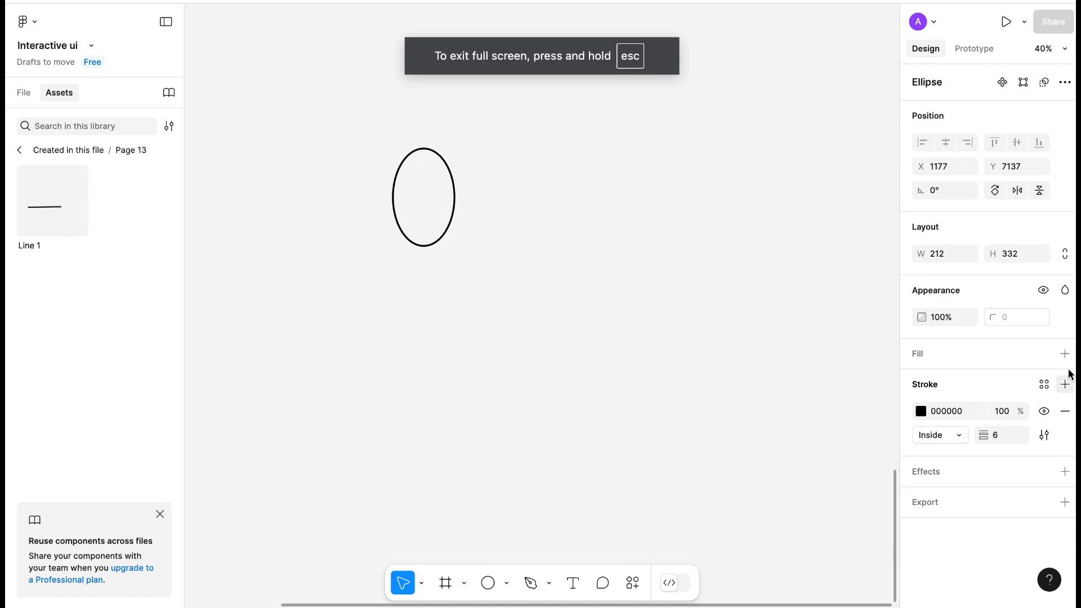
pyautogui.click(1002, 82)
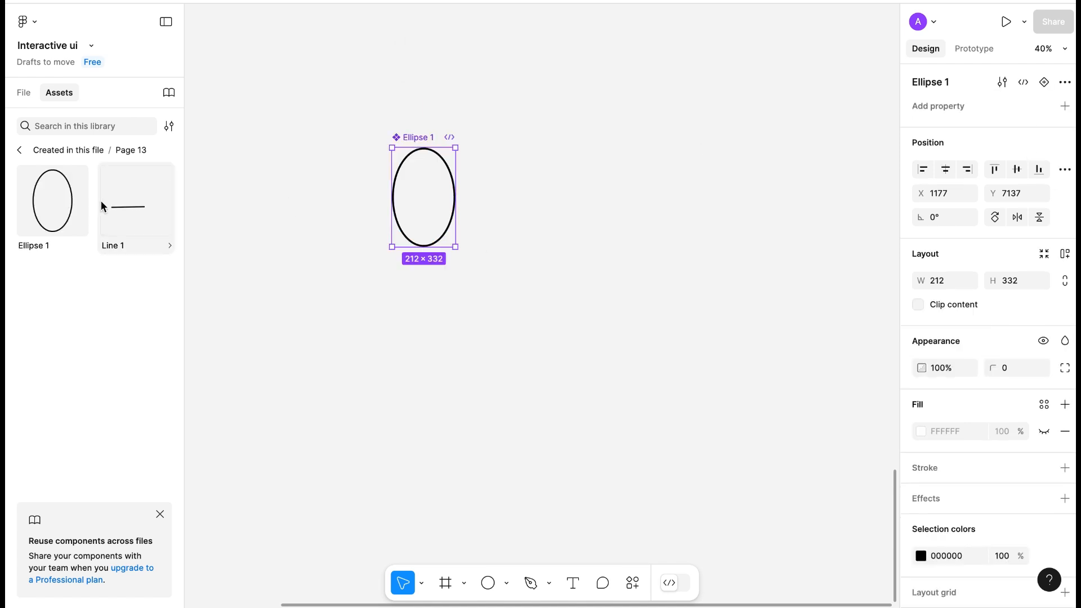
# Step: Move the ellipse component slightly aside, add a 1440 × 1024 Desktop frame, and place an Ellipse 1 instance inside it
pyautogui.moveTo(434, 200); pyautogui.dragTo(414, 194)
pyautogui.press('f')
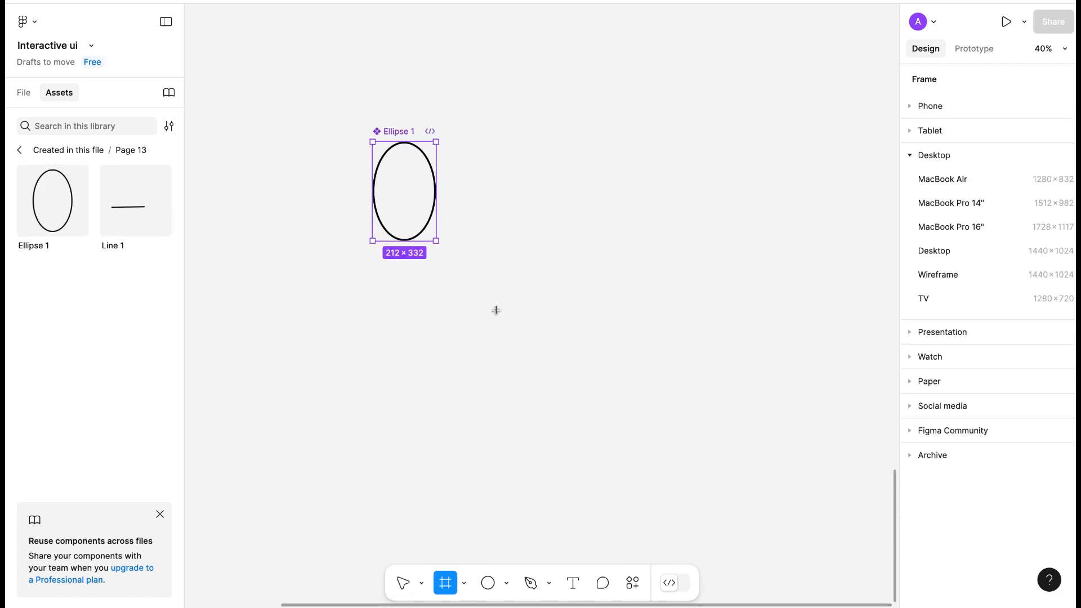
pyautogui.click(924, 251)
pyautogui.moveTo(49, 205); pyautogui.dragTo(625, 294)
pyautogui.scroll(3, 625, 294)
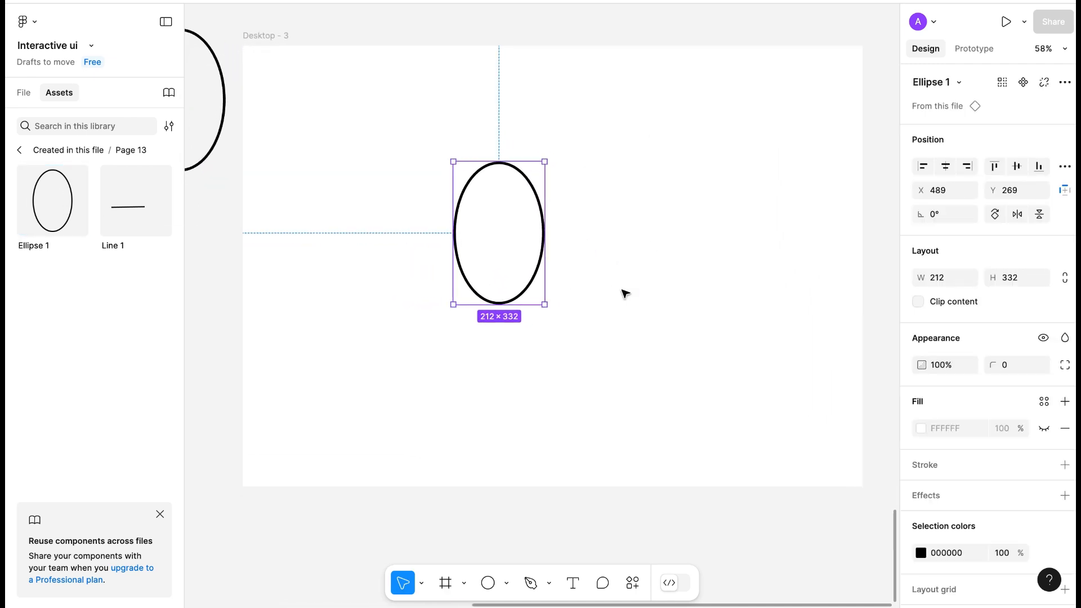
# Step: Make a slightly offset copy of the ellipse instance in the frame and rotate the copy to about 21°
pyautogui.scroll(1, 625, 294)
pyautogui.scroll(1, 504, 246)
pyautogui.moveTo(492, 247); pyautogui.dragTo(540, 284)
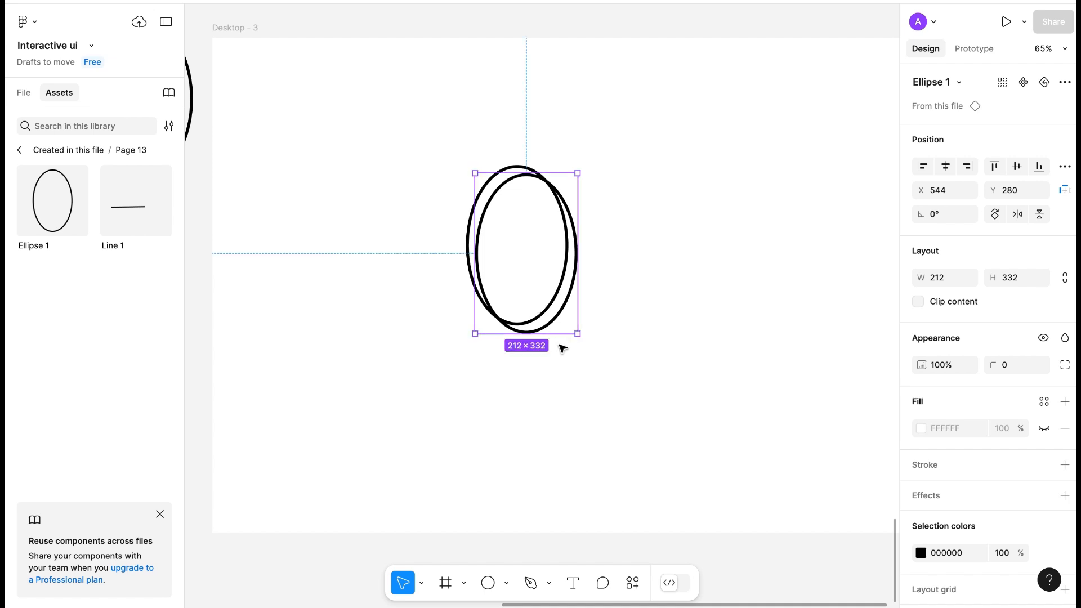
pyautogui.moveTo(583, 341); pyautogui.dragTo(620, 320)
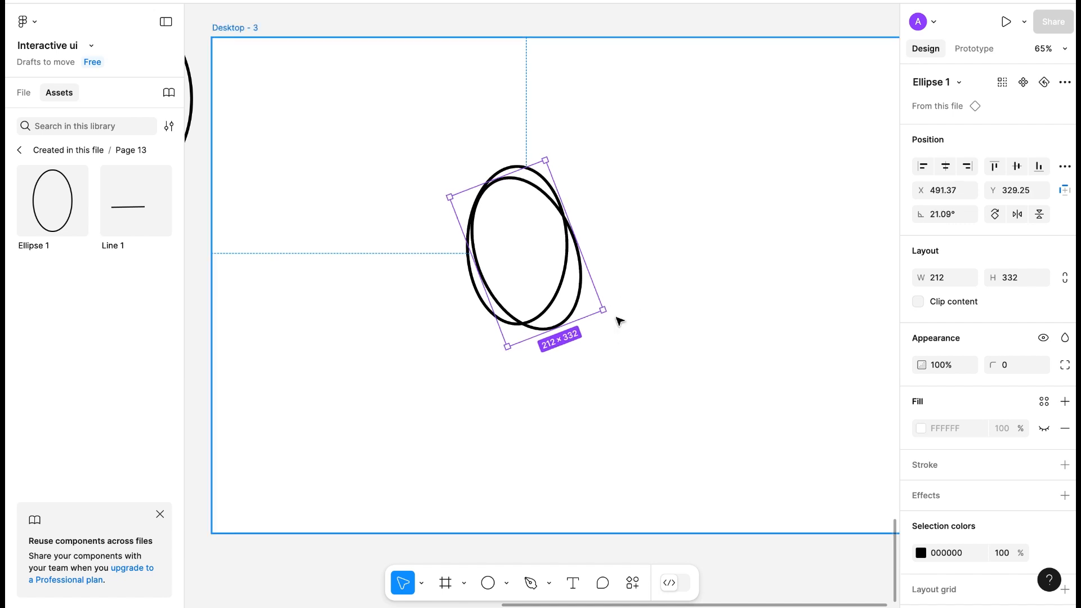
# Step: Repeatedly duplicate the rotated ellipse around the full circle to form a dense spirograph rosette with an open round center
pyautogui.hotkey('ctrl', 'd')
pyautogui.hotkey('ctrl', 'd')
pyautogui.hotkey('ctrl', 'd')
pyautogui.hotkey('ctrl', 'd')
pyautogui.hotkey('ctrl', 'd')
pyautogui.hotkey('ctrl', 'd')
pyautogui.hotkey('ctrl', 'd')
pyautogui.hotkey('ctrl', 'd')
pyautogui.hotkey('ctrl', 'd')
pyautogui.hotkey('ctrl', 'd')
pyautogui.hotkey('ctrl', 'd')
pyautogui.hotkey('ctrl', 'd')
pyautogui.hotkey('ctrl', 'd')
pyautogui.hotkey('ctrl', 'd')
pyautogui.hotkey('ctrl', 'd')
pyautogui.hotkey('ctrl', 'd')
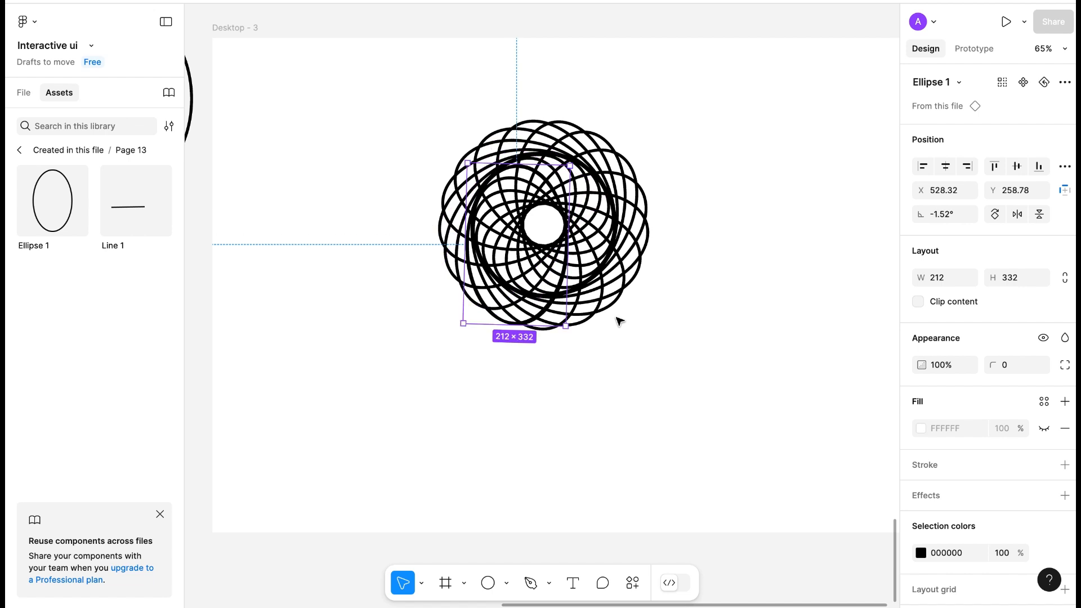
pyautogui.hotkey('ctrl', 'd')
pyautogui.hotkey('ctrl', 'd')
pyautogui.hotkey('ctrl', 'd')
pyautogui.hotkey('ctrl', 'd')
pyautogui.hotkey('ctrl', 'd')
pyautogui.hotkey('ctrl', 'd')
pyautogui.hotkey('ctrl', 'd')
pyautogui.hotkey('ctrl', 'd')
pyautogui.hotkey('ctrl', 'd')
pyautogui.hotkey('ctrl', 'd')
pyautogui.hotkey('ctrl', 'd')
pyautogui.hotkey('ctrl', 'd')
pyautogui.hotkey('ctrl', 'd')
pyautogui.hotkey('ctrl', 'd')
pyautogui.hotkey('ctrl', 'd')
pyautogui.hotkey('ctrl', 'd')
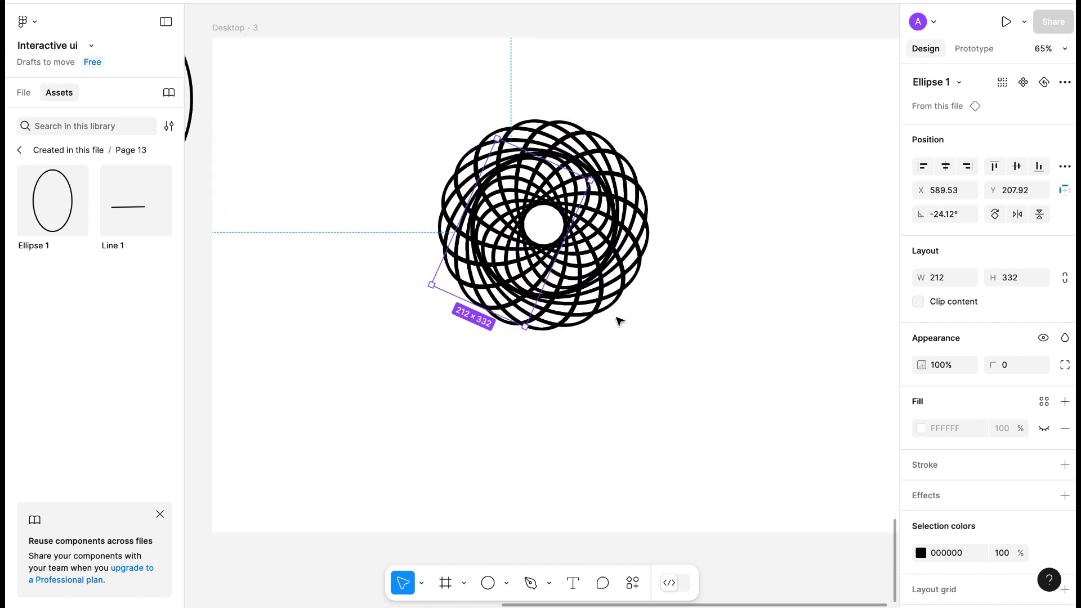
pyautogui.hotkey('ctrl', 'd')
pyautogui.hotkey('ctrl', 'd')
pyautogui.hotkey('ctrl', 'd')
pyautogui.hotkey('ctrl', 'd')
pyautogui.hotkey('ctrl', 'd')
pyautogui.hotkey('ctrl', 'd')
pyautogui.hotkey('ctrl', 'd')
pyautogui.hotkey('ctrl', 'd')
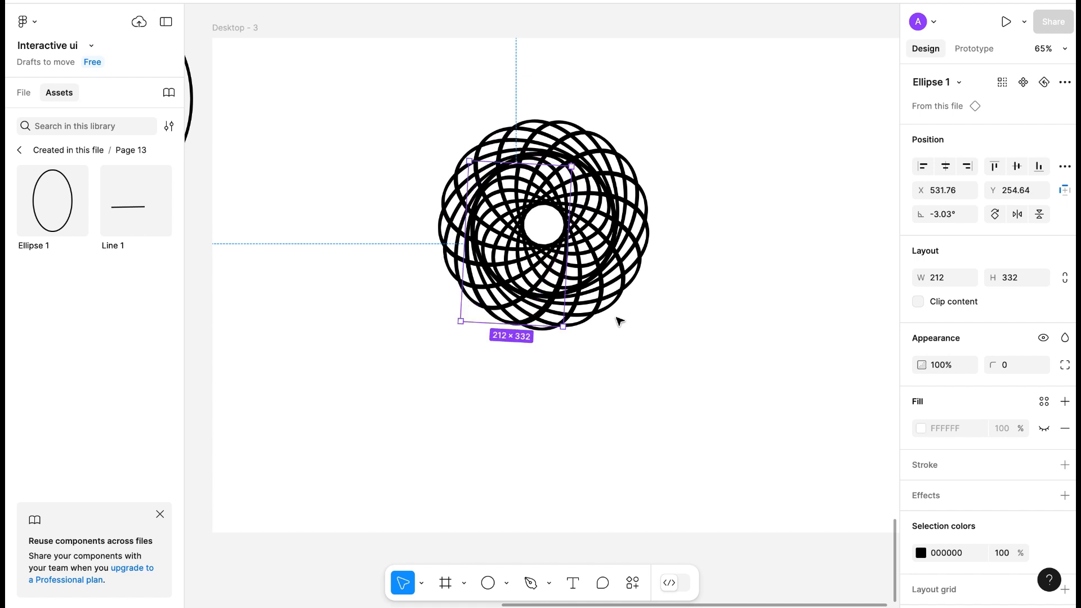
pyautogui.hotkey('ctrl', 'd')
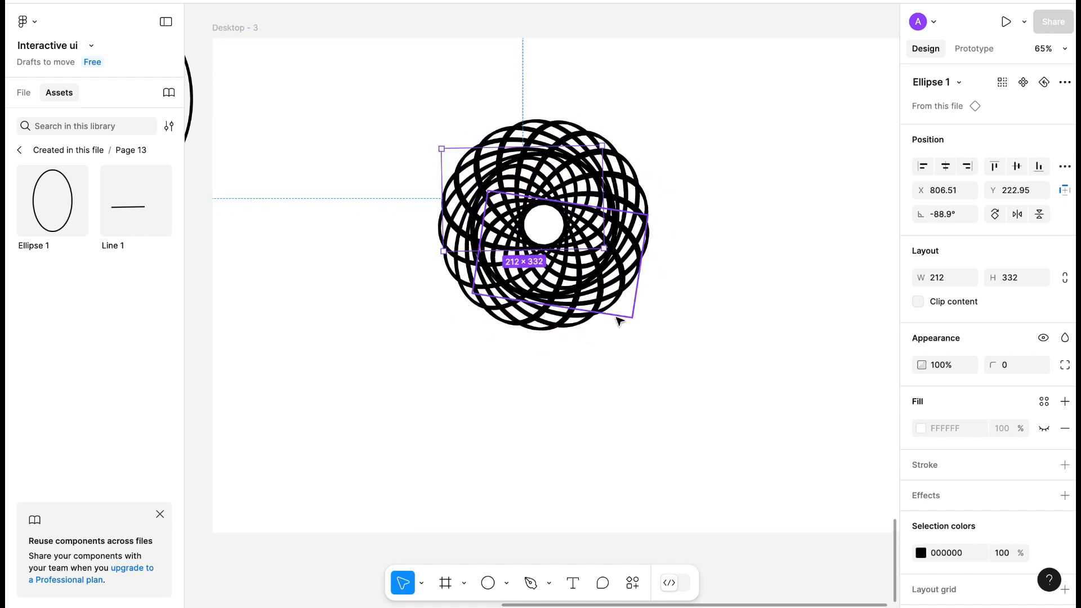
pyautogui.click(662, 369)
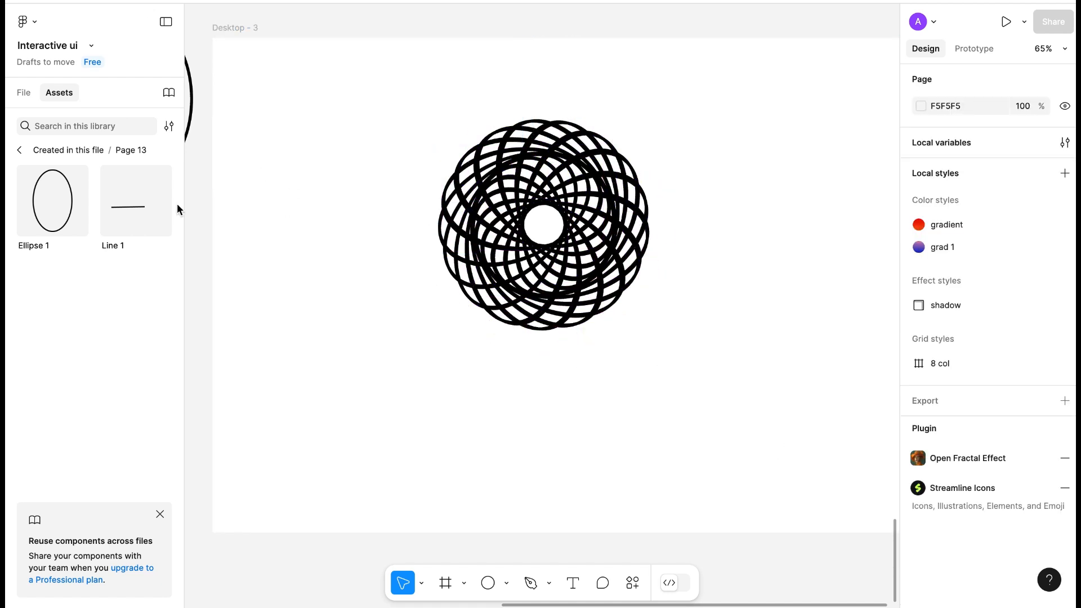
# Step: Reduce the stroke weight of the main Ellipse 1 component to thin the lines of the whole rosette
pyautogui.click(191, 114)
pyautogui.moveTo(984, 435)
pyautogui.mouseDown()
pyautogui.moveTo(1008, 435)
pyautogui.moveTo(974, 435)
pyautogui.moveTo(1005, 435)
pyautogui.moveTo(978, 435)
pyautogui.moveTo(991, 434)
pyautogui.mouseUp()
pyautogui.click(753, 401)
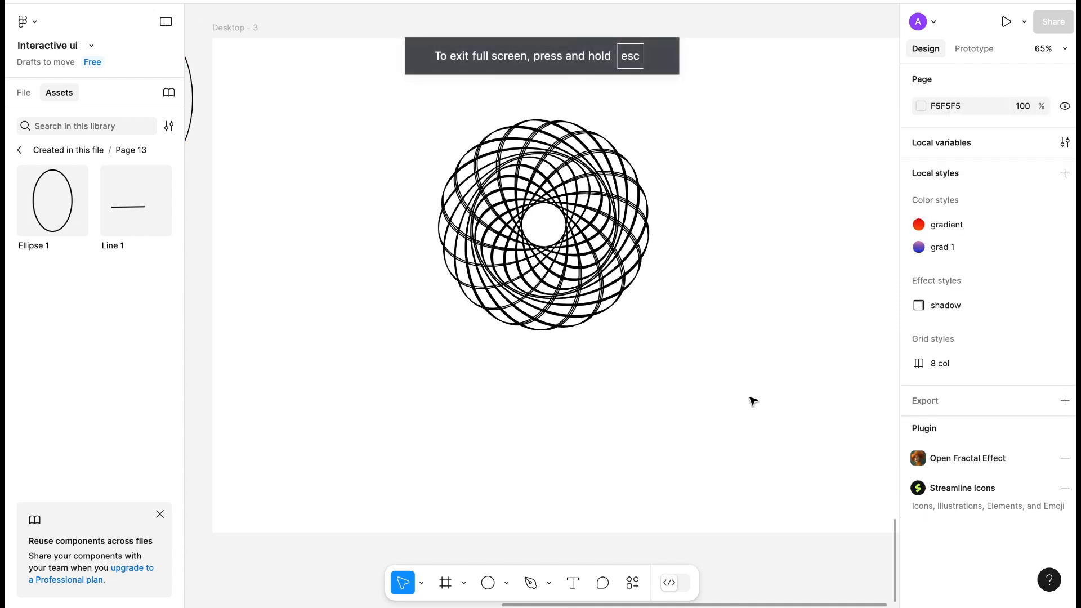
pyautogui.hscroll(2, 753, 401)
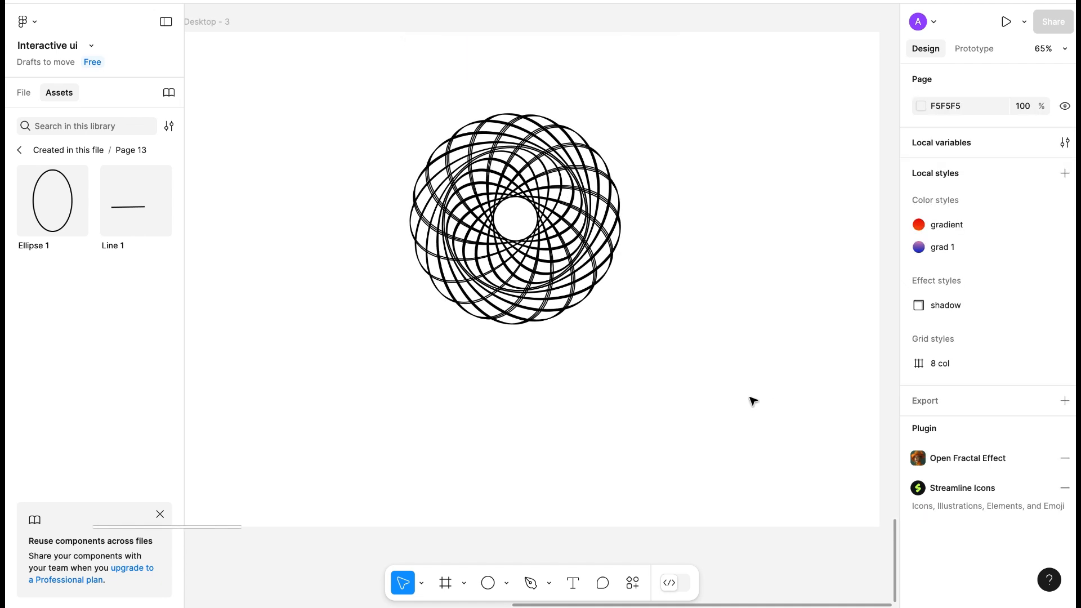